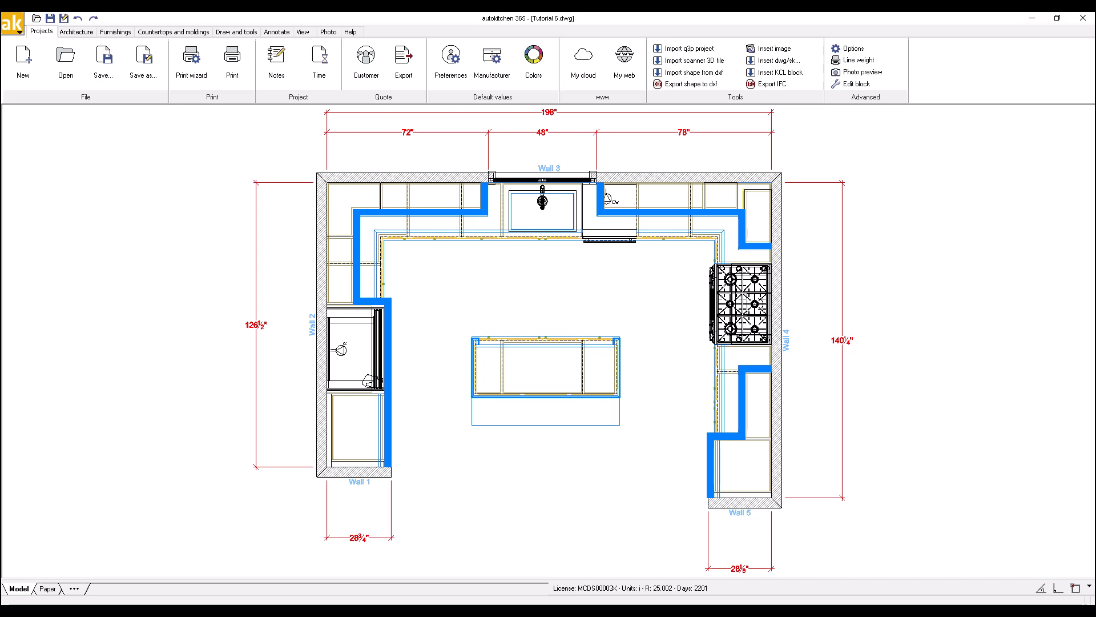
Create a perspective view with the camera in front of the island, outside the room's open side, looking towards Wall 3.
{"action": "right_click", "coordinate": [493, 274]}
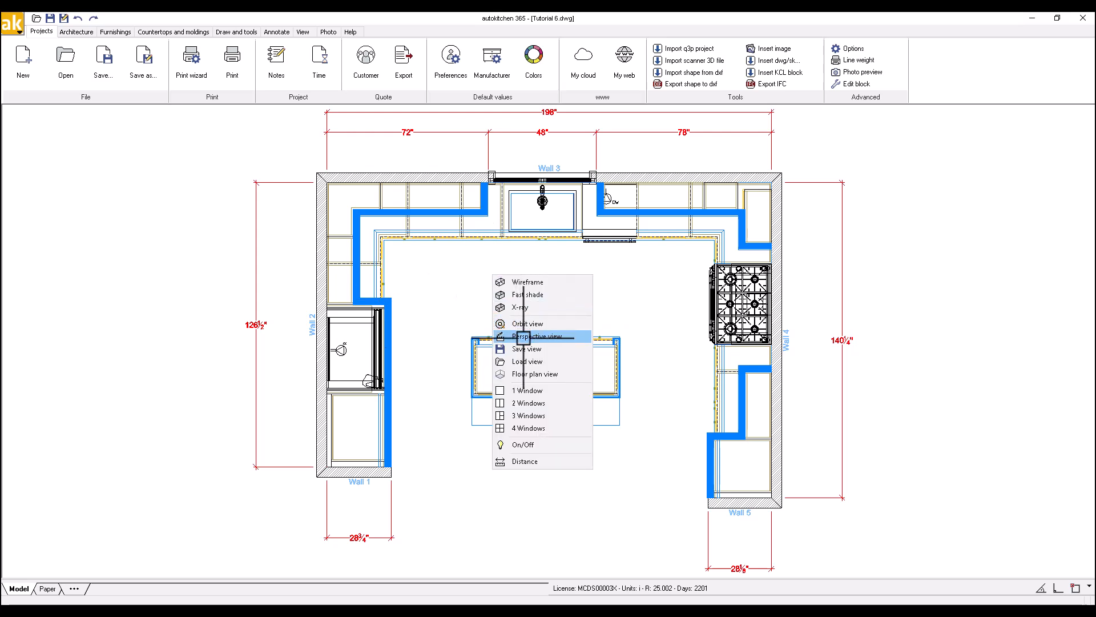
{"action": "left_click", "coordinate": [571, 336]}
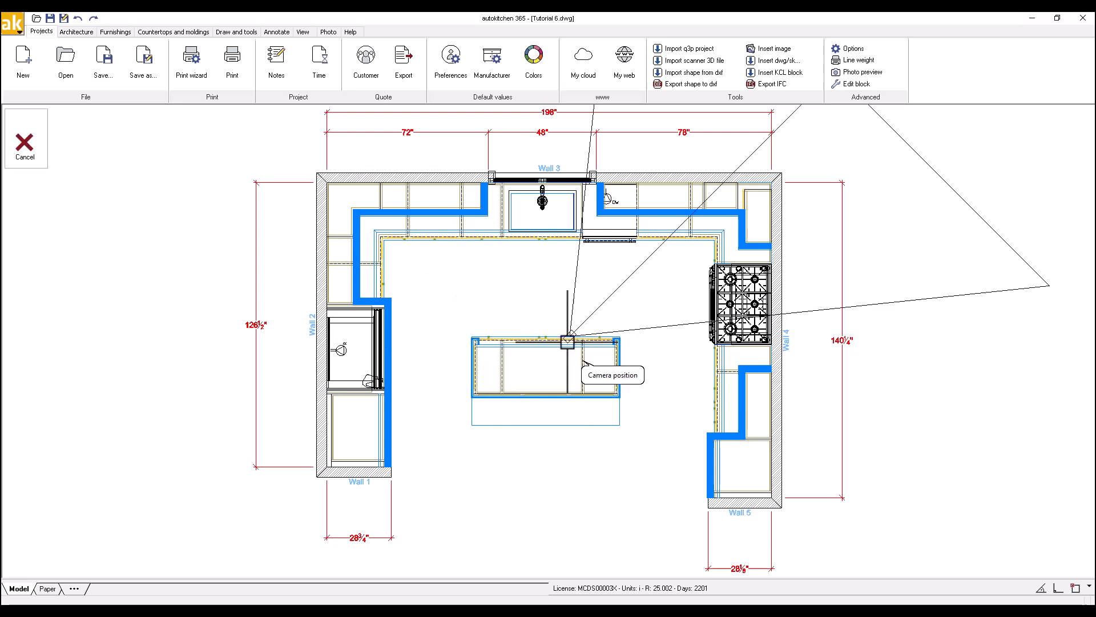
{"action": "left_click", "coordinate": [559, 547]}
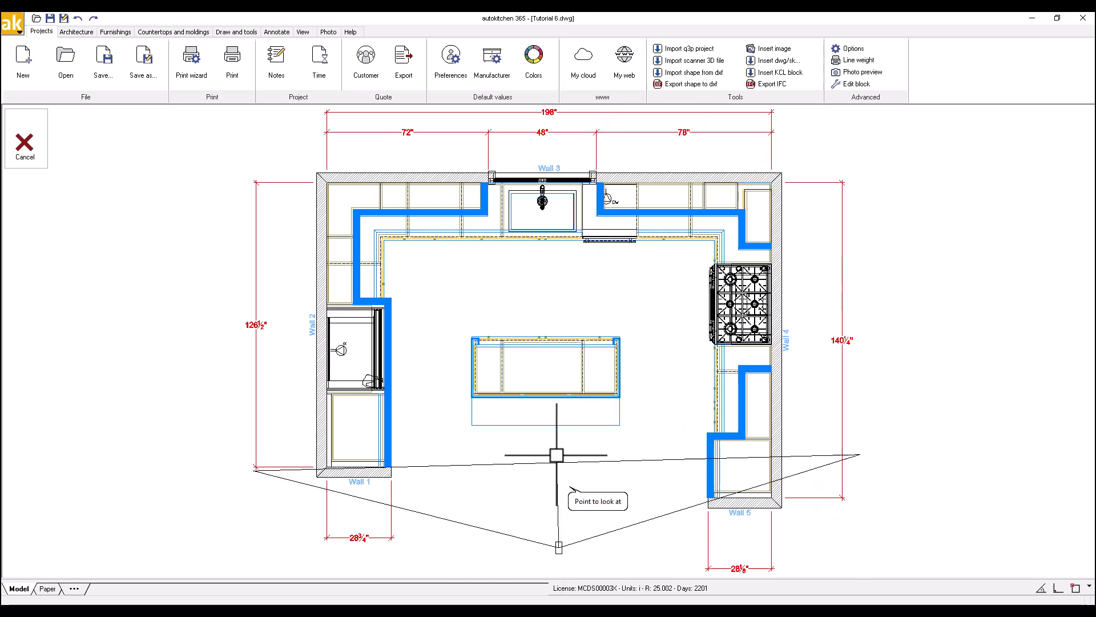
{"action": "left_click", "coordinate": [559, 416]}
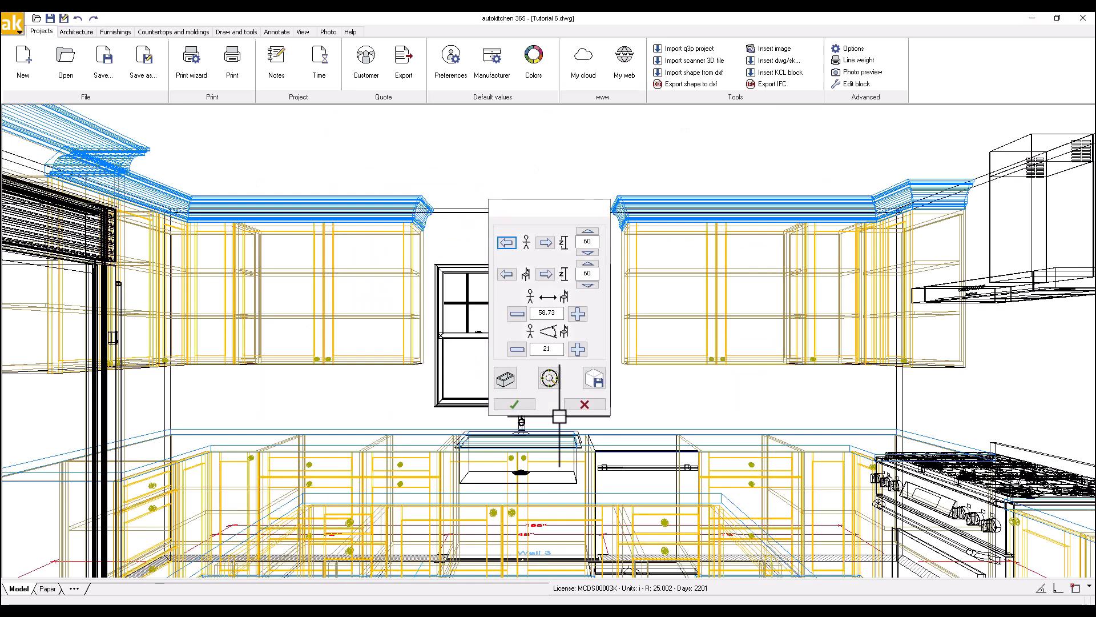
{"action": "left_click", "coordinate": [527, 407]}
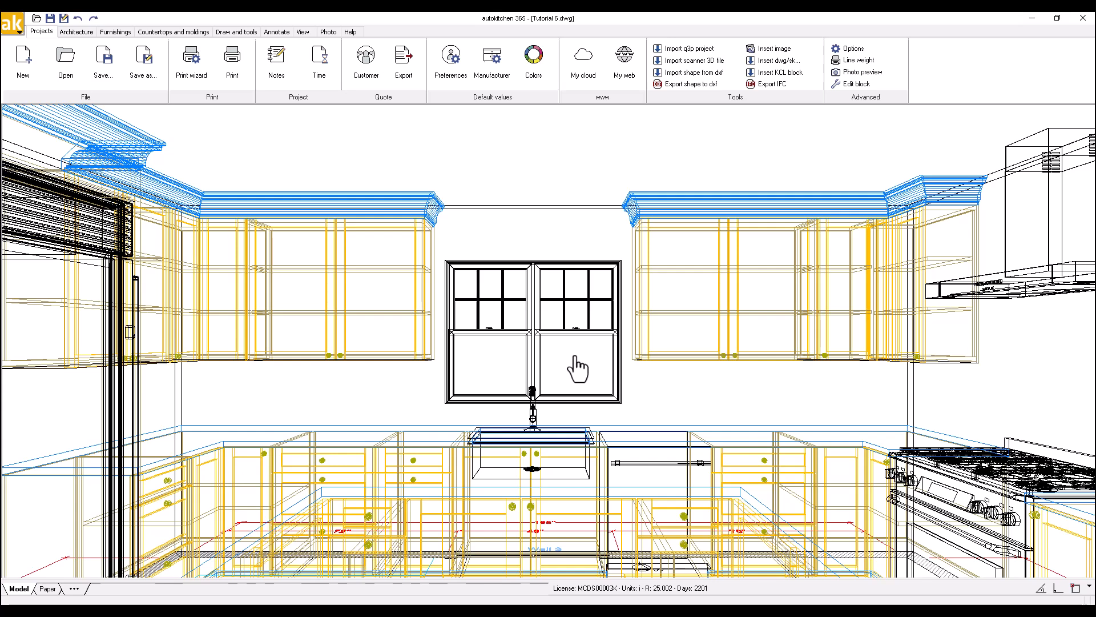
Save the current perspective as a view named Persp 1.
{"action": "left_click", "coordinate": [303, 31]}
{"action": "left_click", "coordinate": [28, 67]}
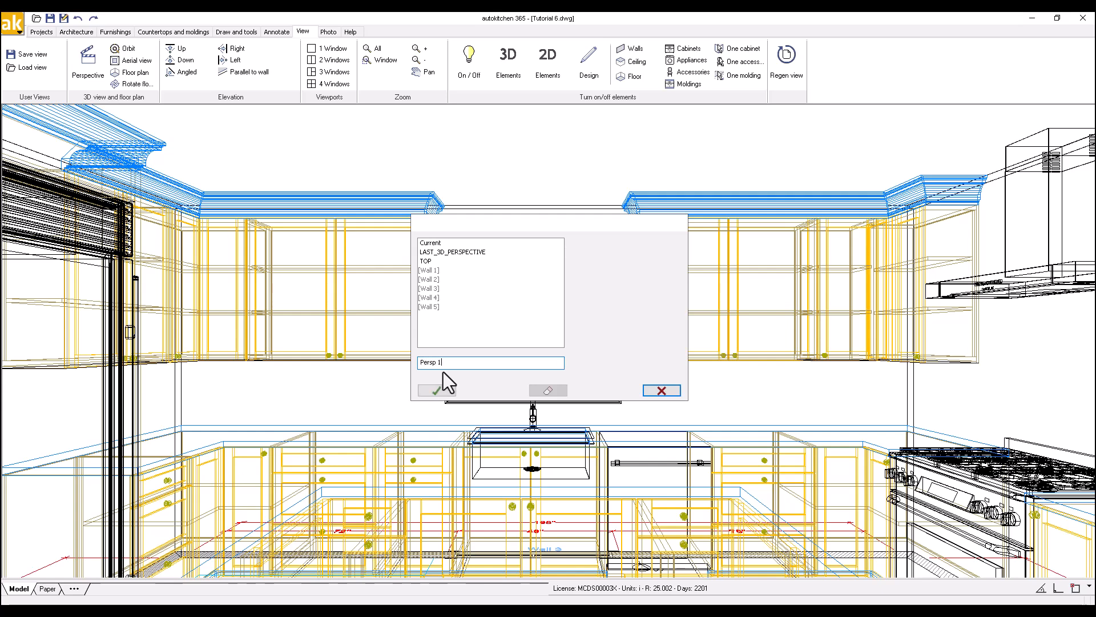
{"action": "left_click", "coordinate": [438, 393]}
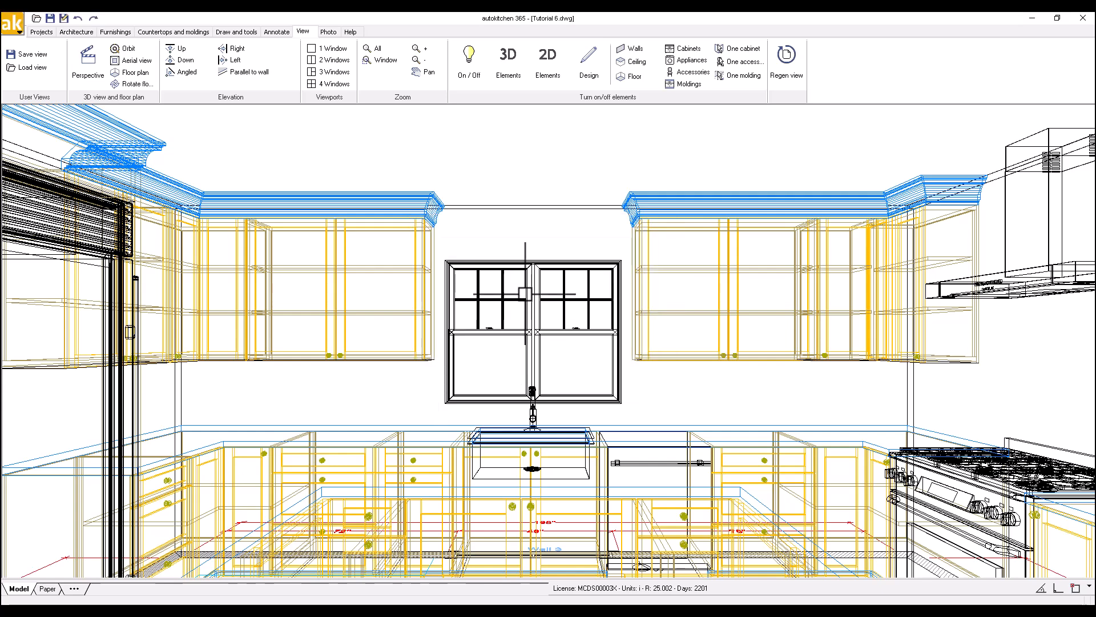
Display the perspective in Fast shade and check the edit options available for the window above the sink.
{"action": "right_click", "coordinate": [479, 142]}
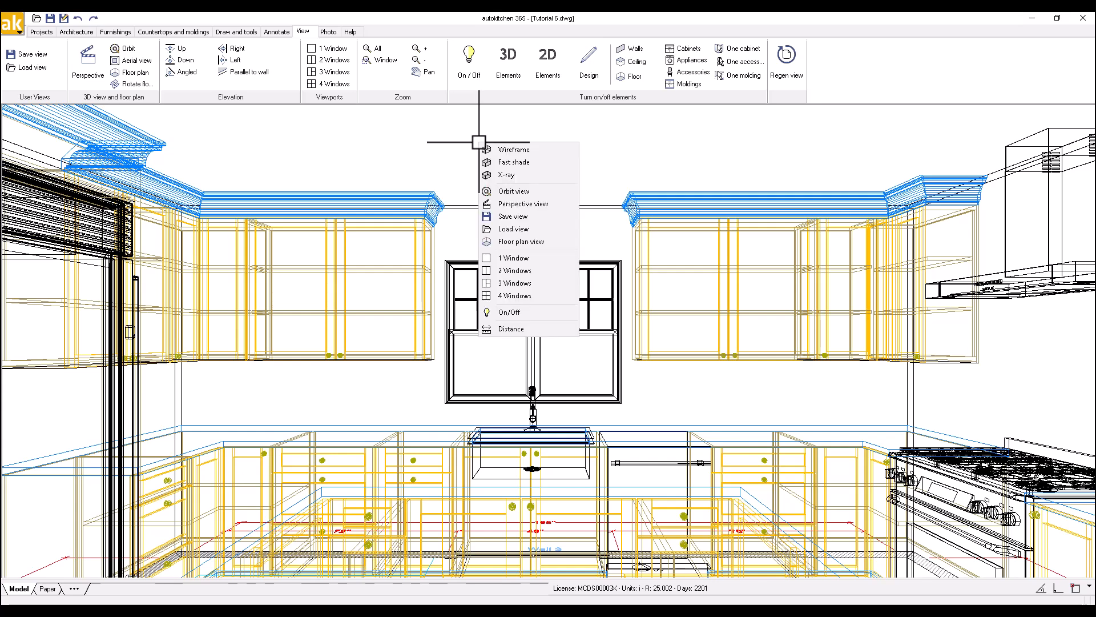
{"action": "left_click", "coordinate": [520, 162]}
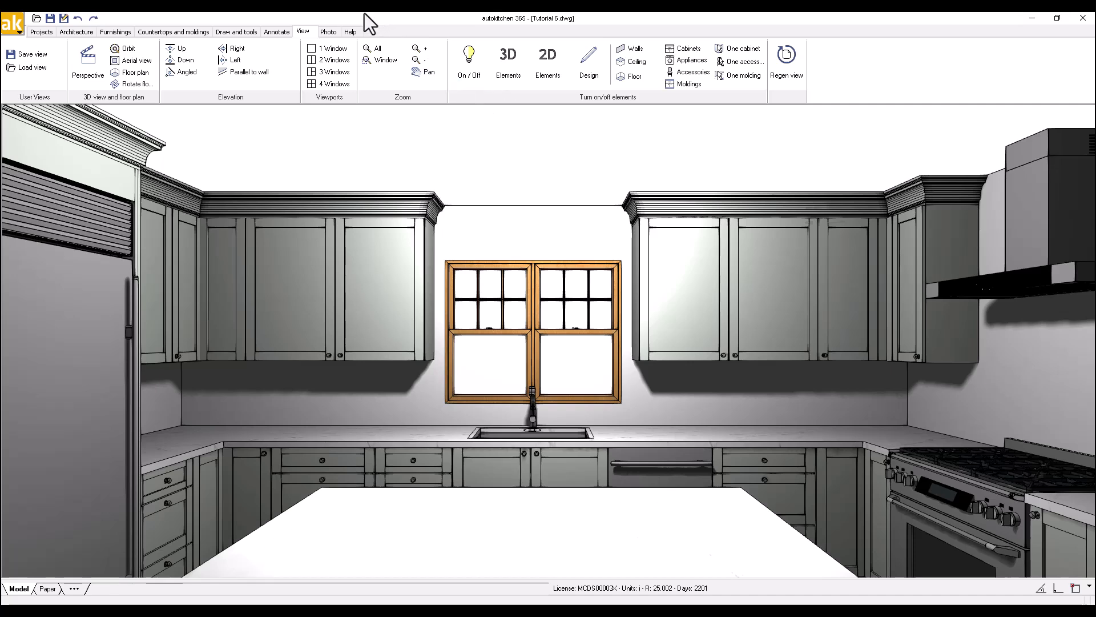
{"action": "left_click", "coordinate": [328, 34]}
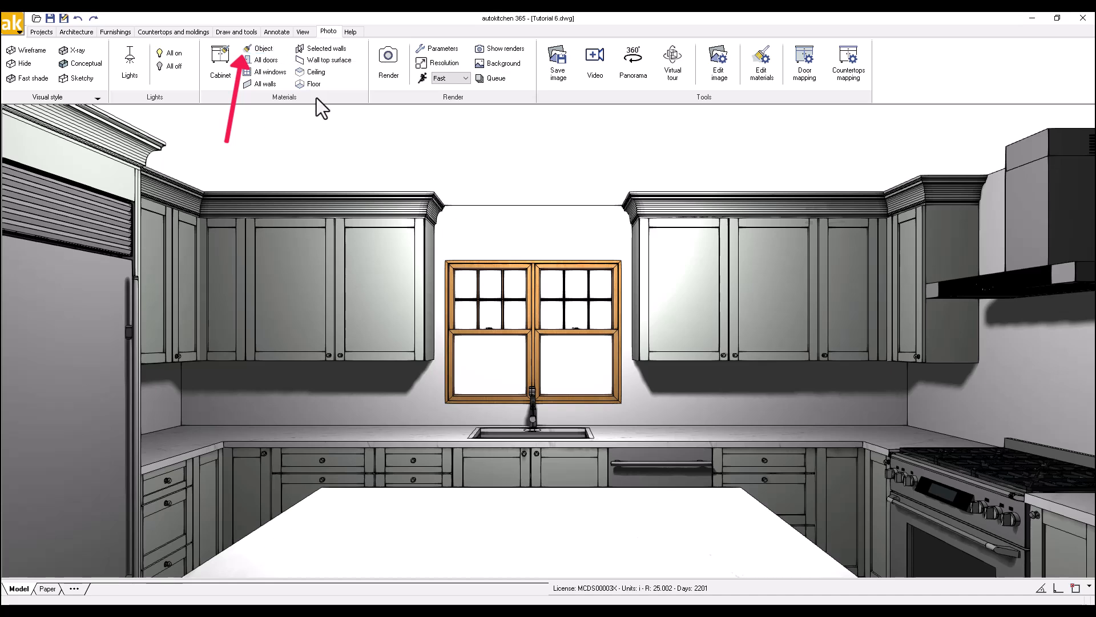
{"action": "left_click", "coordinate": [526, 268]}
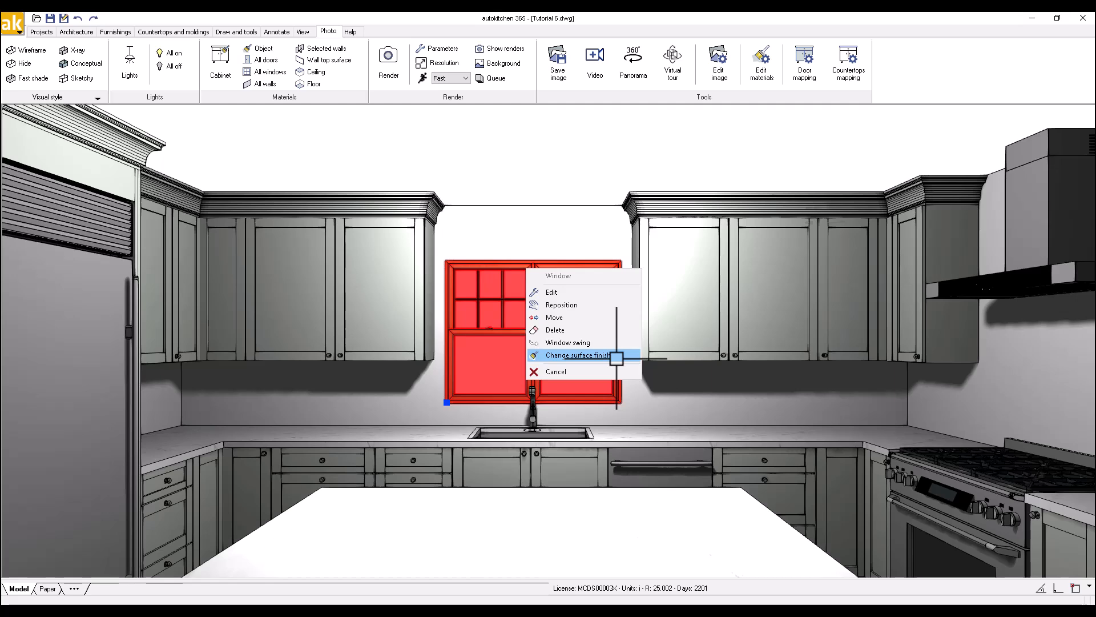
{"action": "left_click", "coordinate": [580, 371]}
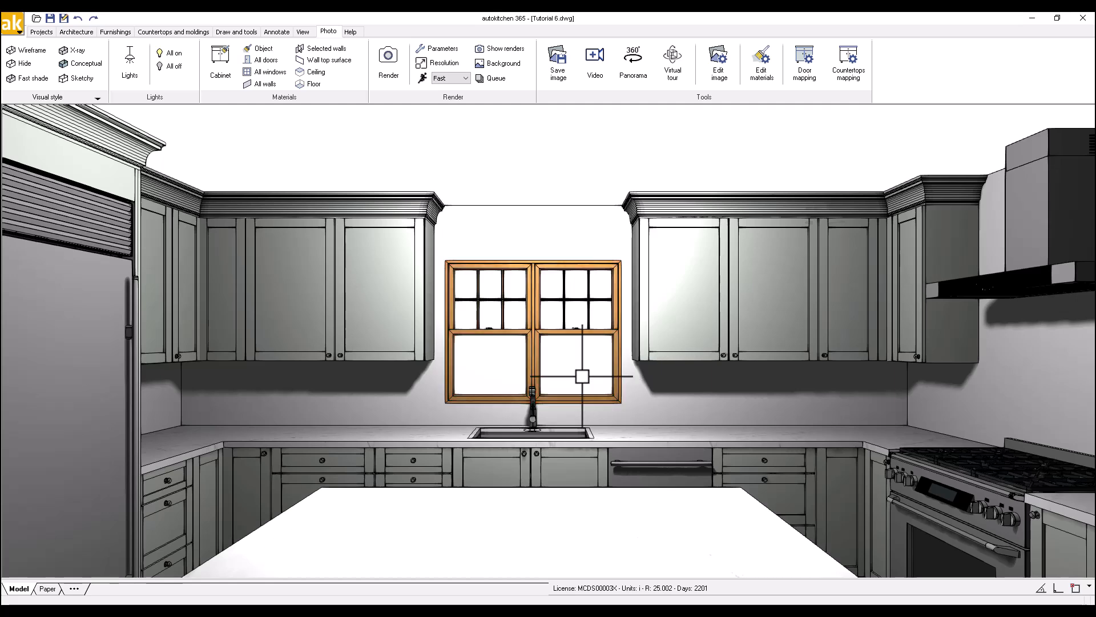
Apply the Benjamin Moore paint Popular - Gray Mountain to the cabinets, shelves, doors and moldings with One click selection.
{"action": "left_click", "coordinate": [220, 66]}
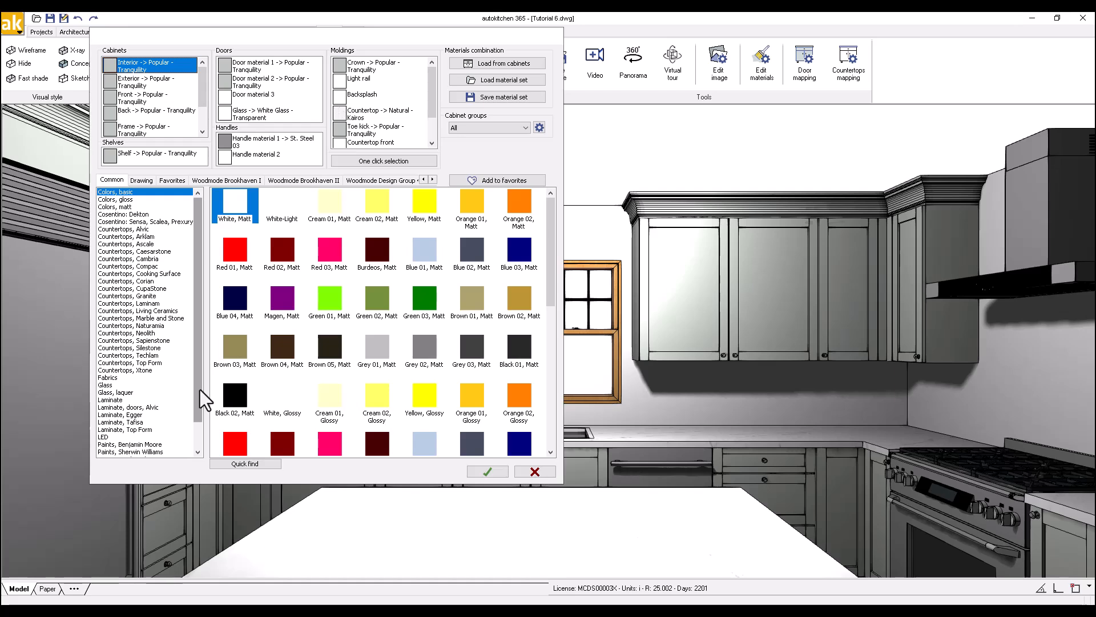
{"action": "left_click", "coordinate": [164, 444]}
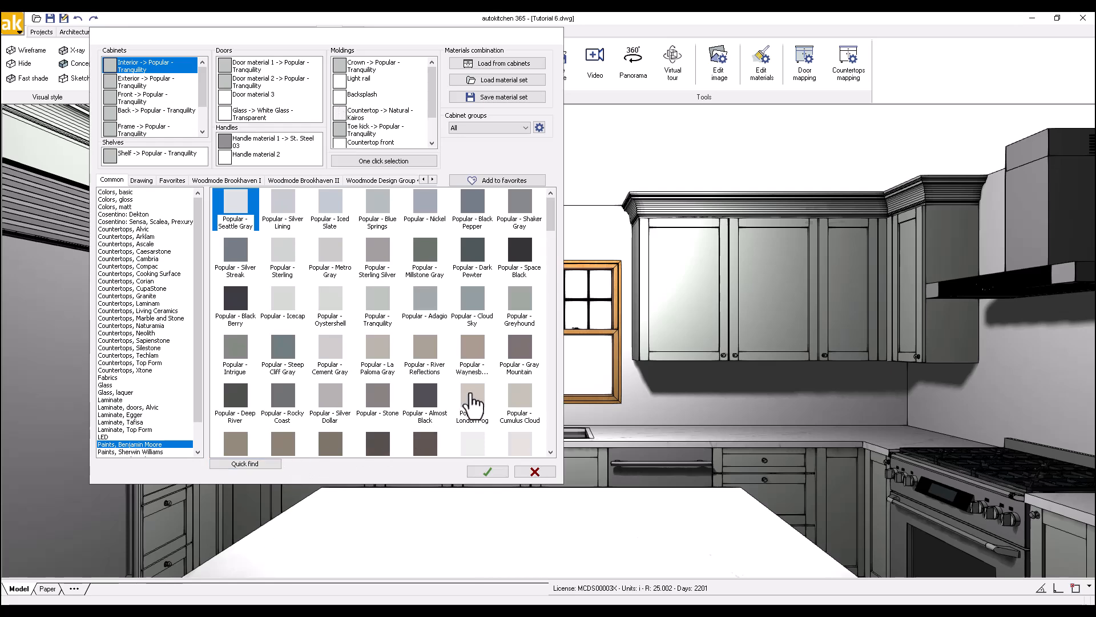
{"action": "left_click", "coordinate": [521, 356]}
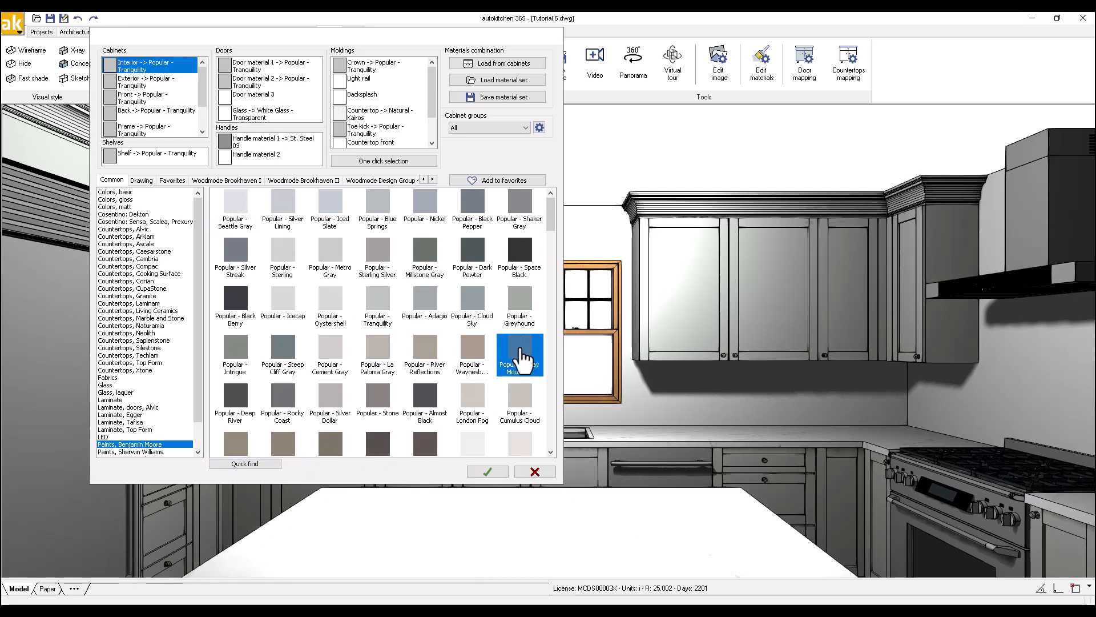
{"action": "left_click", "coordinate": [379, 162]}
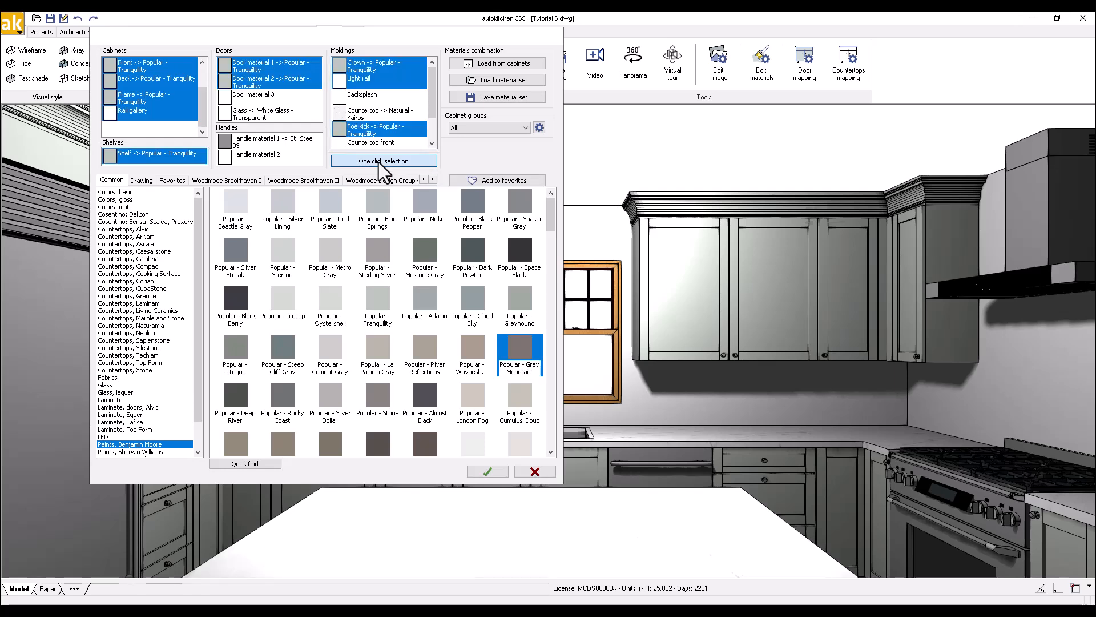
{"action": "left_click", "coordinate": [484, 471]}
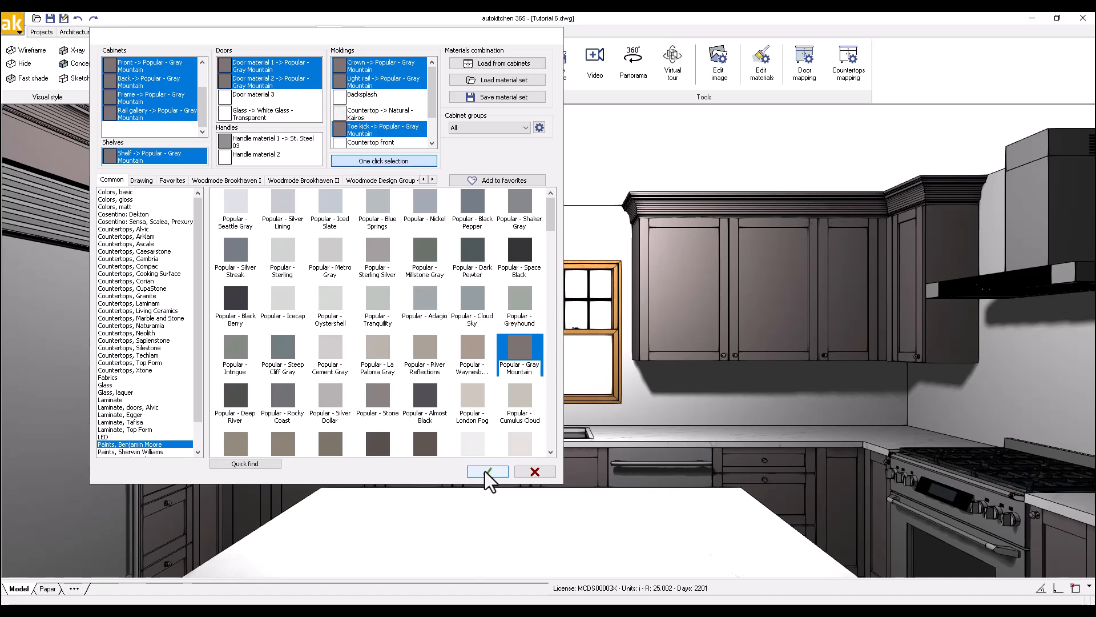
{"action": "left_click", "coordinate": [377, 111]}
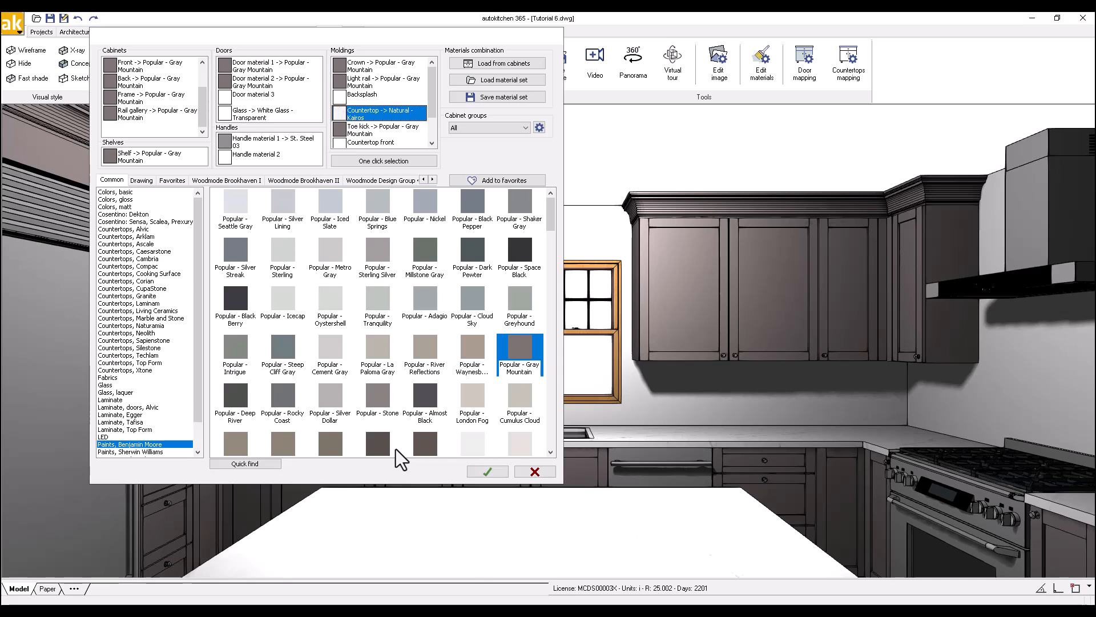
{"action": "left_click", "coordinate": [535, 472]}
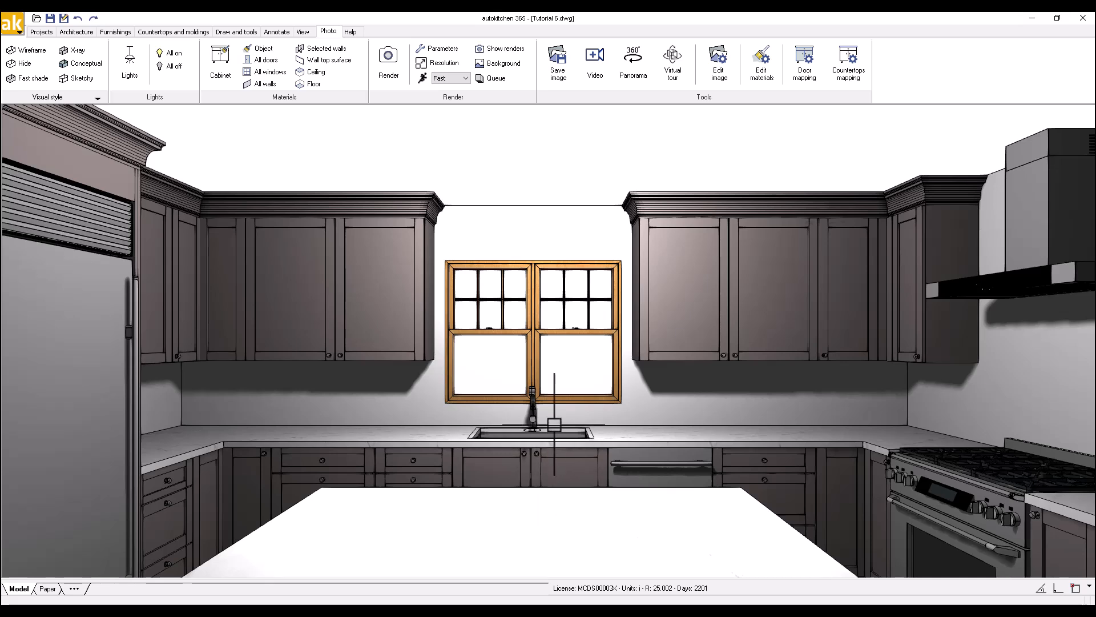
Search the Benjamin Moore paints for white and apply White - Chantilly Lace to the Frame, Window and Mullion of the window above the sink.
{"action": "left_click", "coordinate": [536, 286]}
{"action": "right_click", "coordinate": [536, 286]}
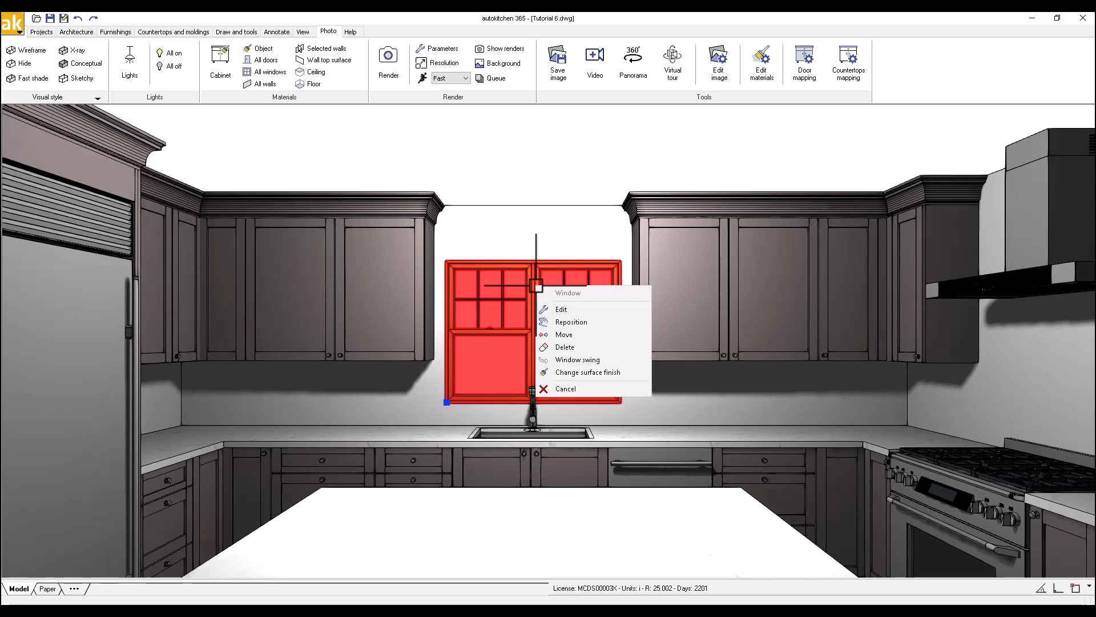
{"action": "left_click", "coordinate": [568, 372]}
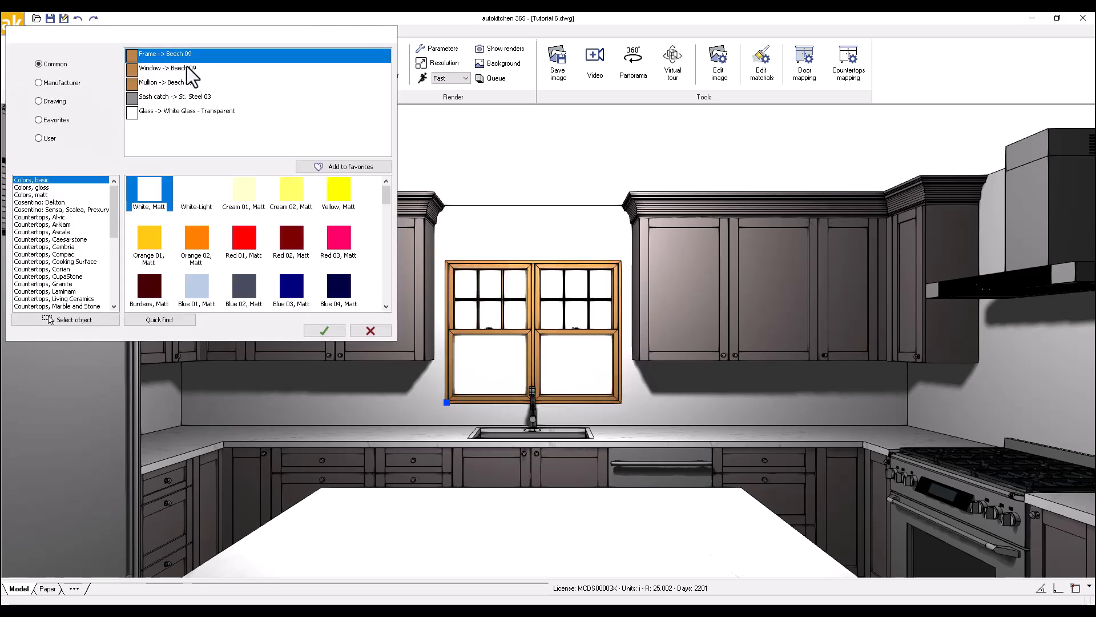
{"action": "left_click", "coordinate": [185, 84], "text": "shift"}
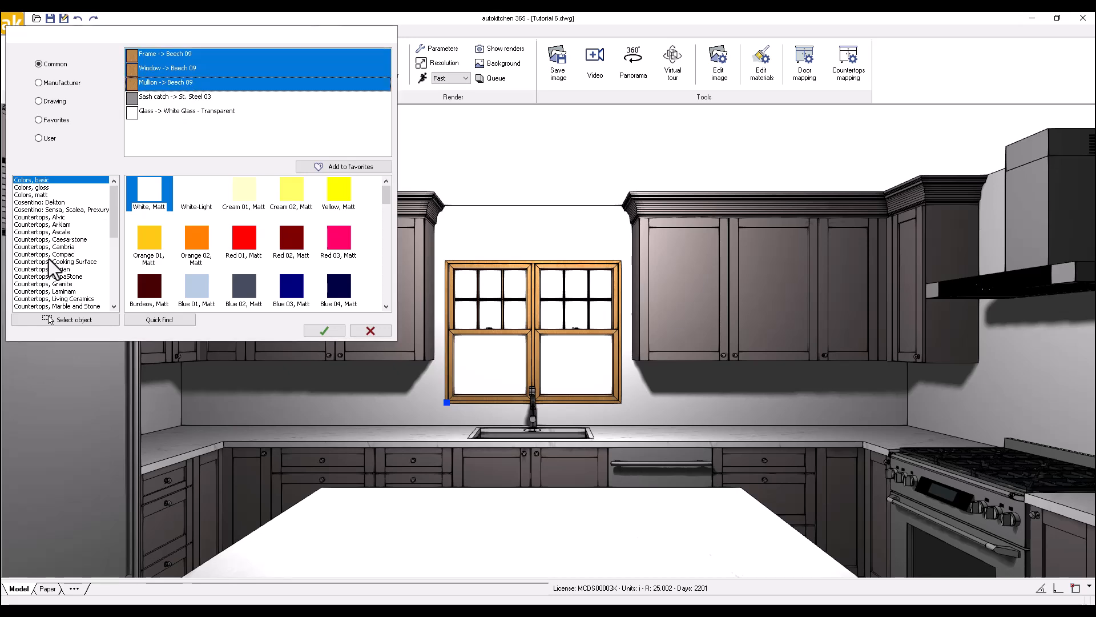
{"action": "scroll", "coordinate": [49, 259], "scroll_direction": "down", "scroll_amount": 7}
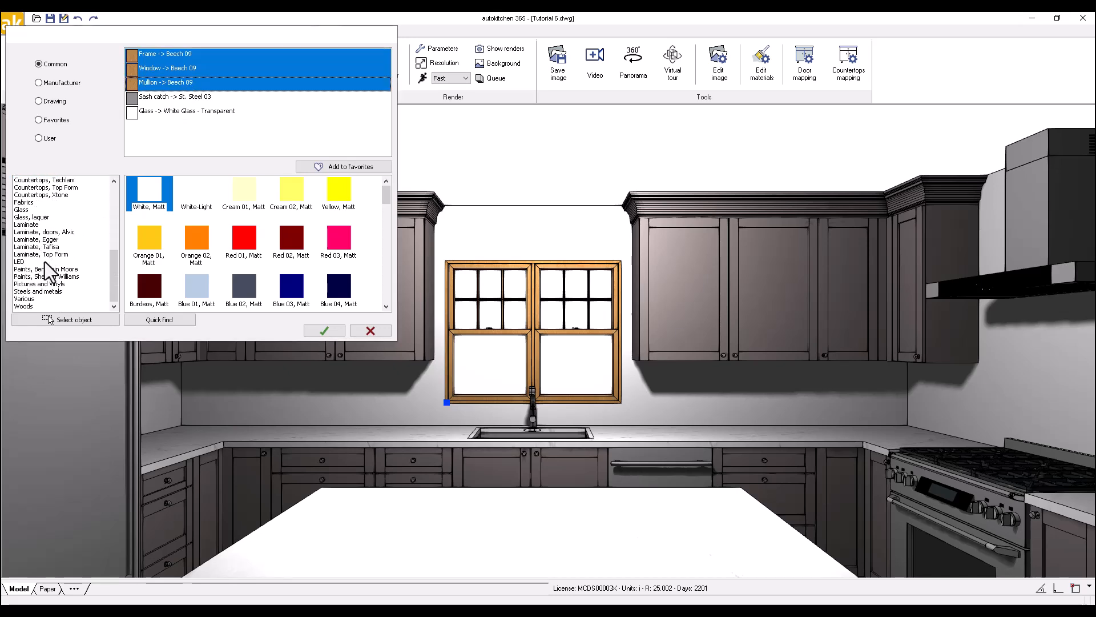
{"action": "left_click", "coordinate": [50, 269]}
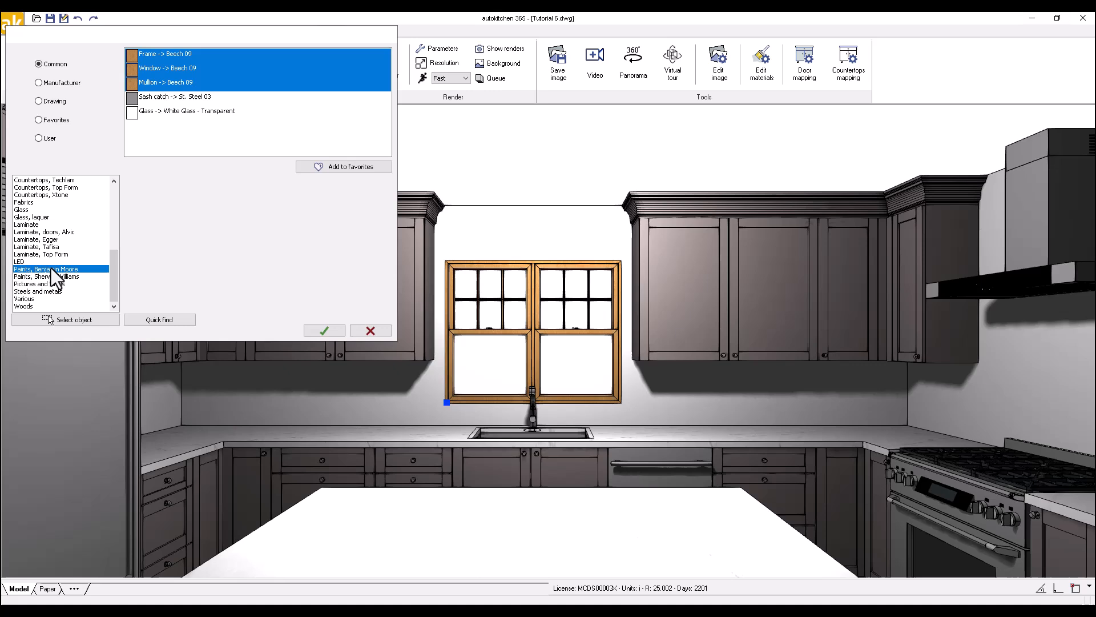
{"action": "left_click", "coordinate": [159, 319]}
{"action": "type", "text": "w"}
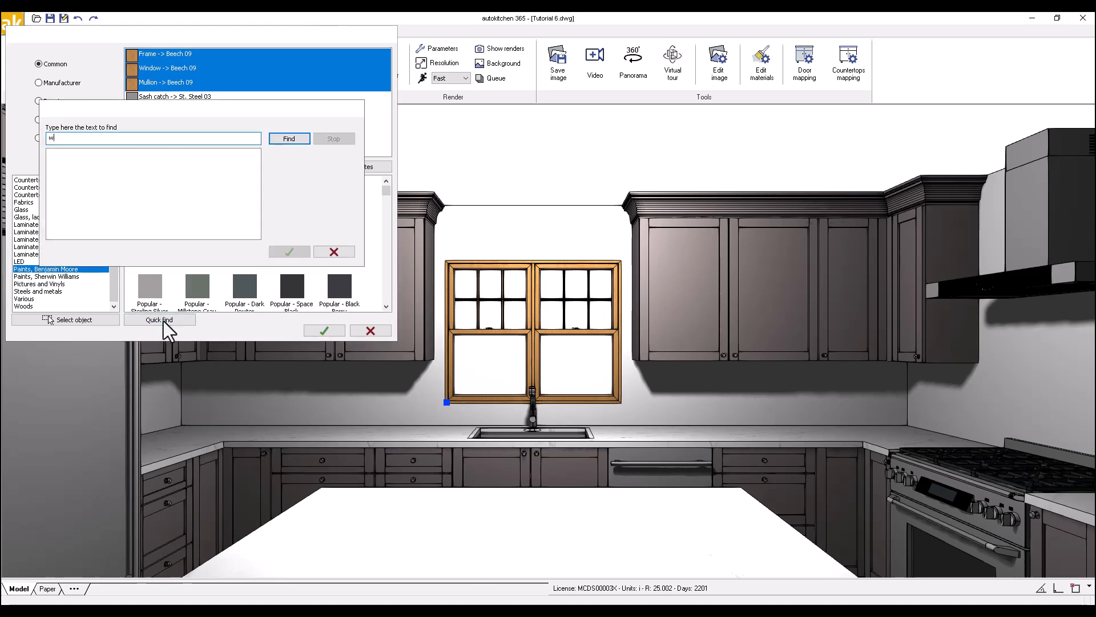
{"action": "type", "text": "hite"}
{"action": "key", "text": "Return"}
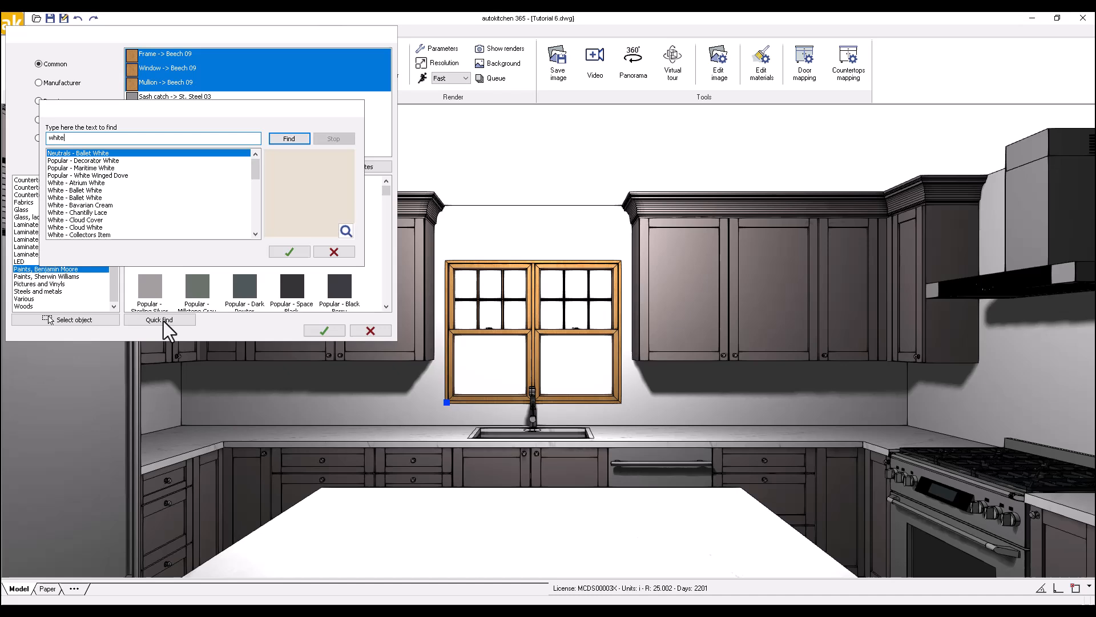
{"action": "left_click", "coordinate": [95, 212]}
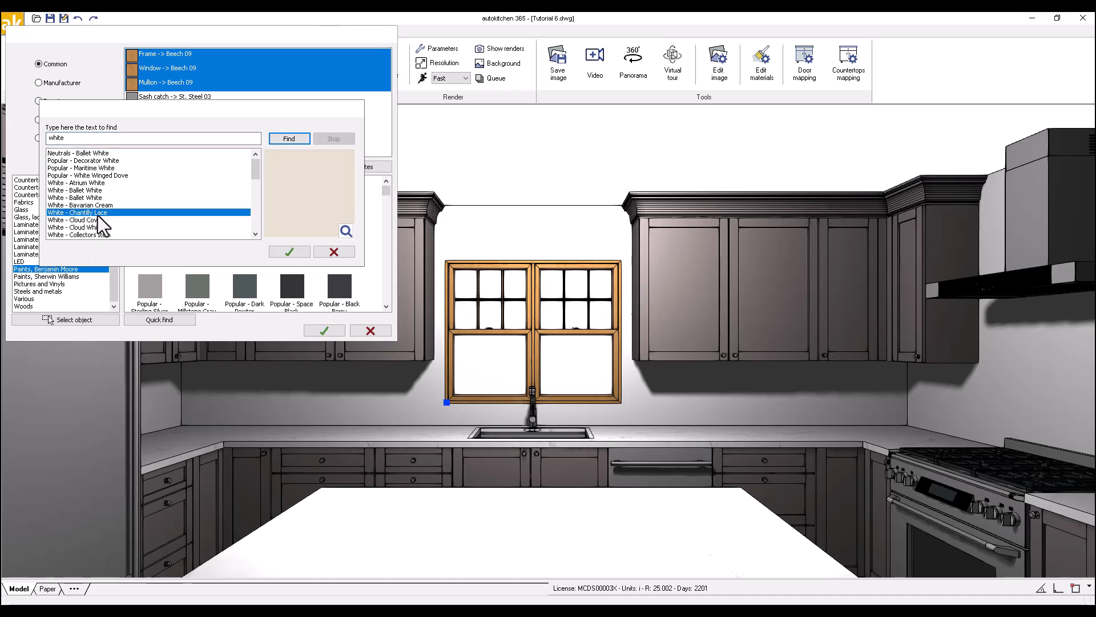
{"action": "left_click", "coordinate": [291, 252]}
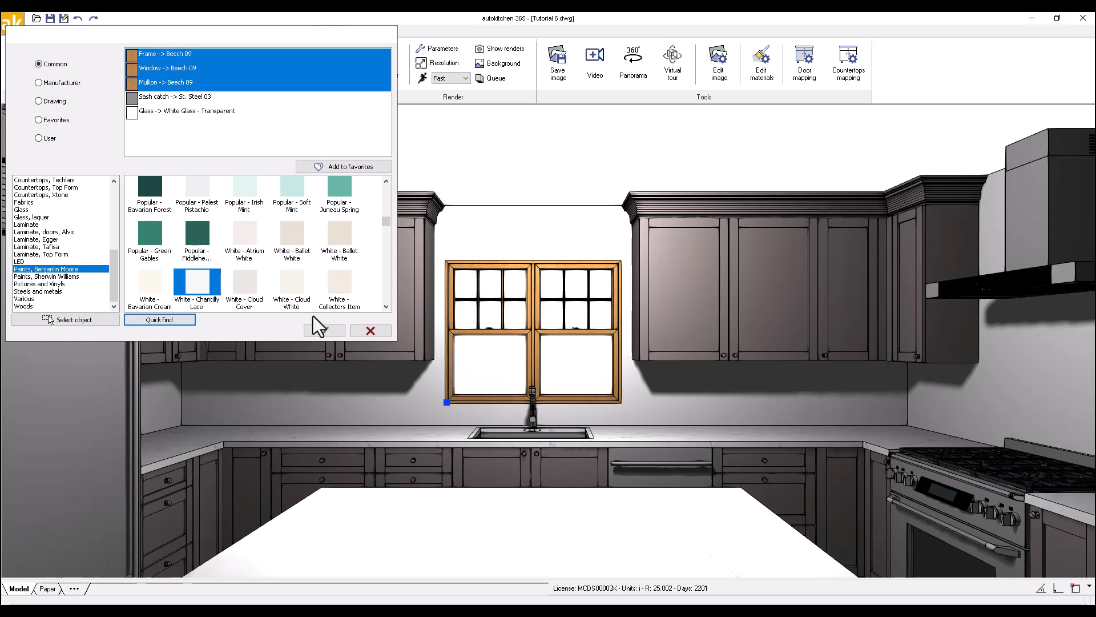
{"action": "left_click", "coordinate": [314, 332]}
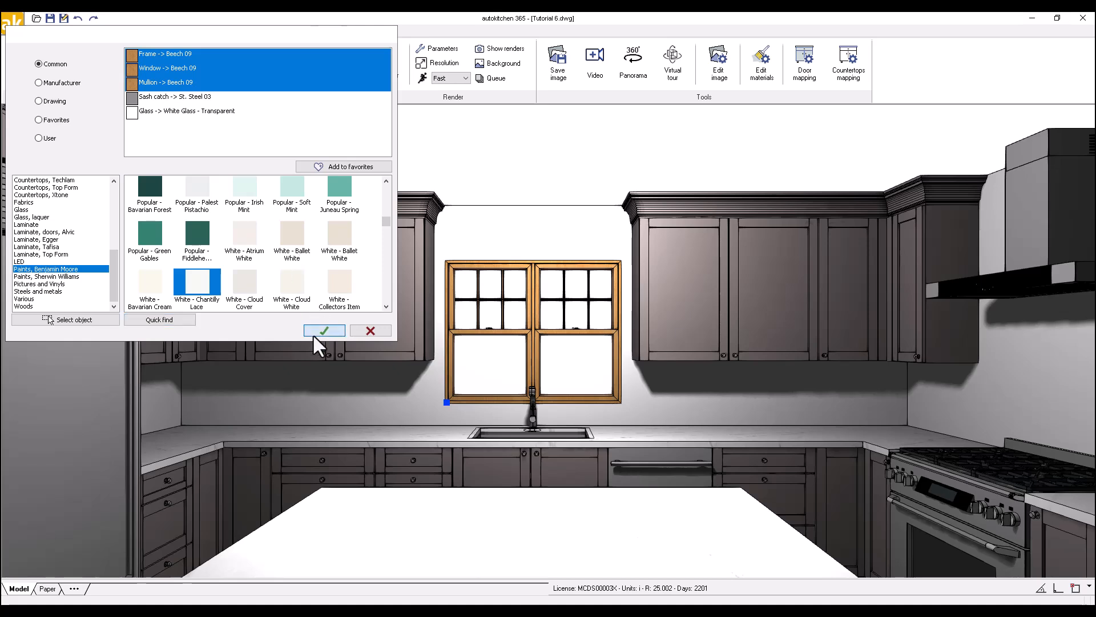
{"action": "left_click", "coordinate": [369, 330]}
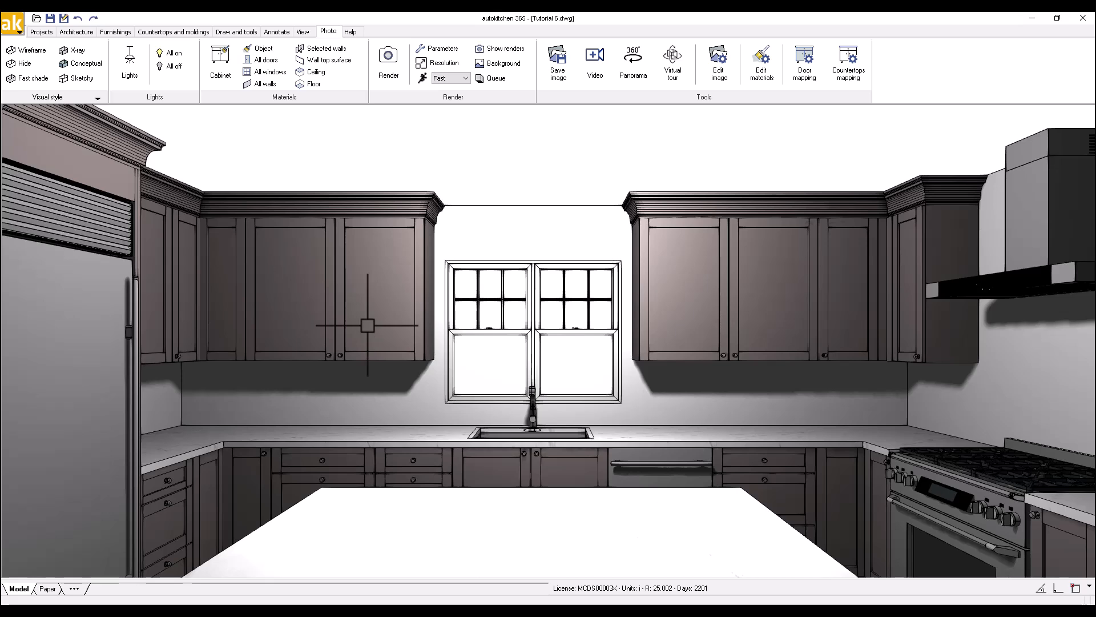
Return to the floor plan view and save the project.
{"action": "right_click", "coordinate": [428, 160]}
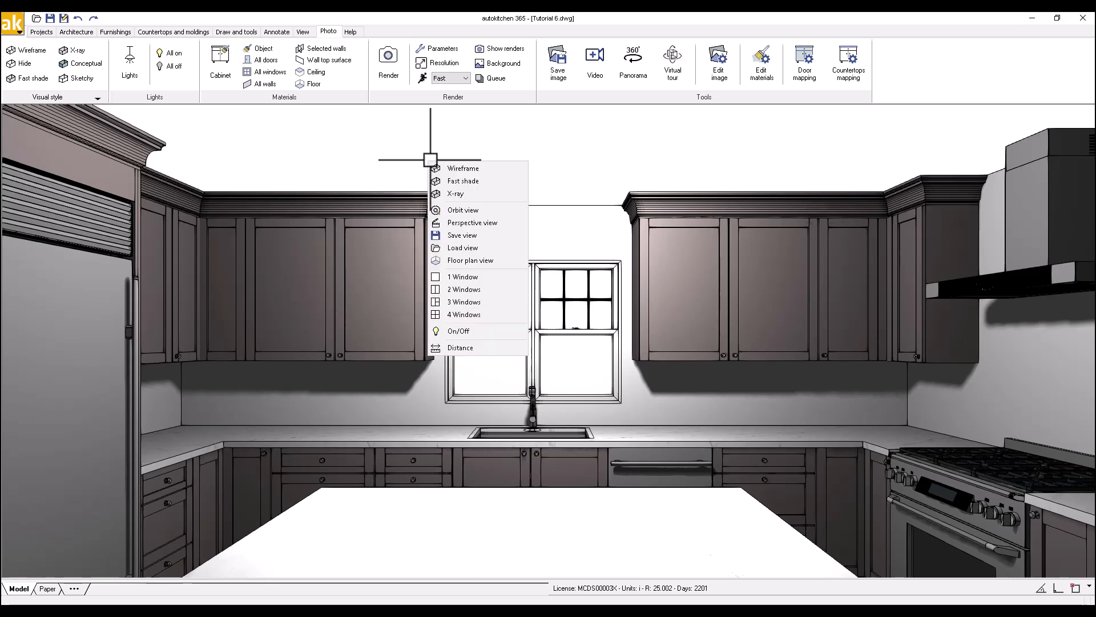
{"action": "left_click", "coordinate": [454, 260]}
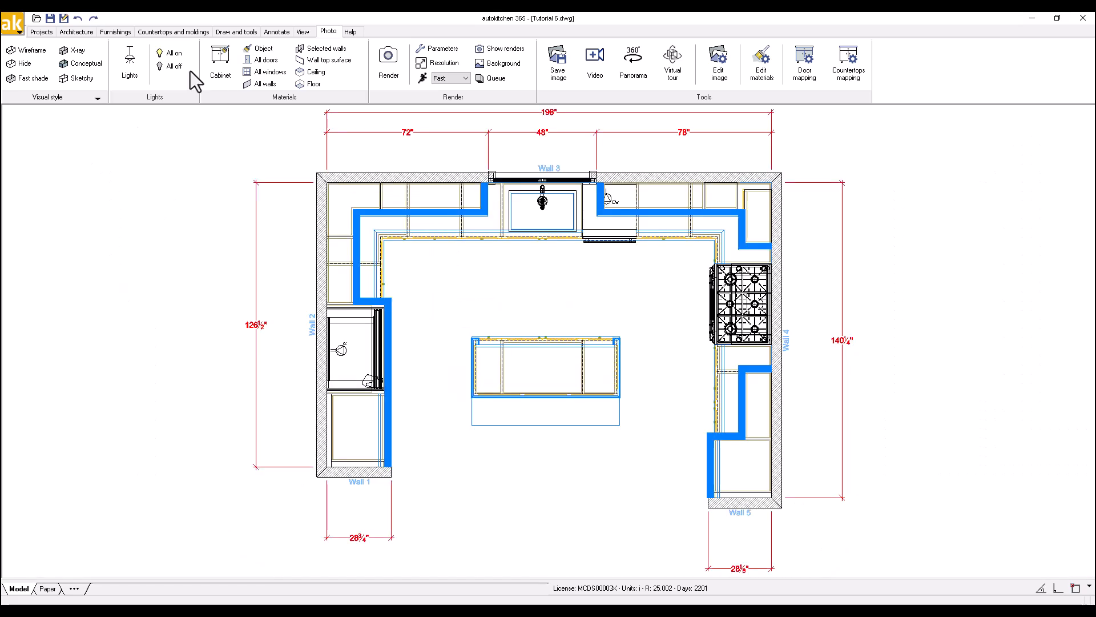
{"action": "left_click", "coordinate": [50, 18]}
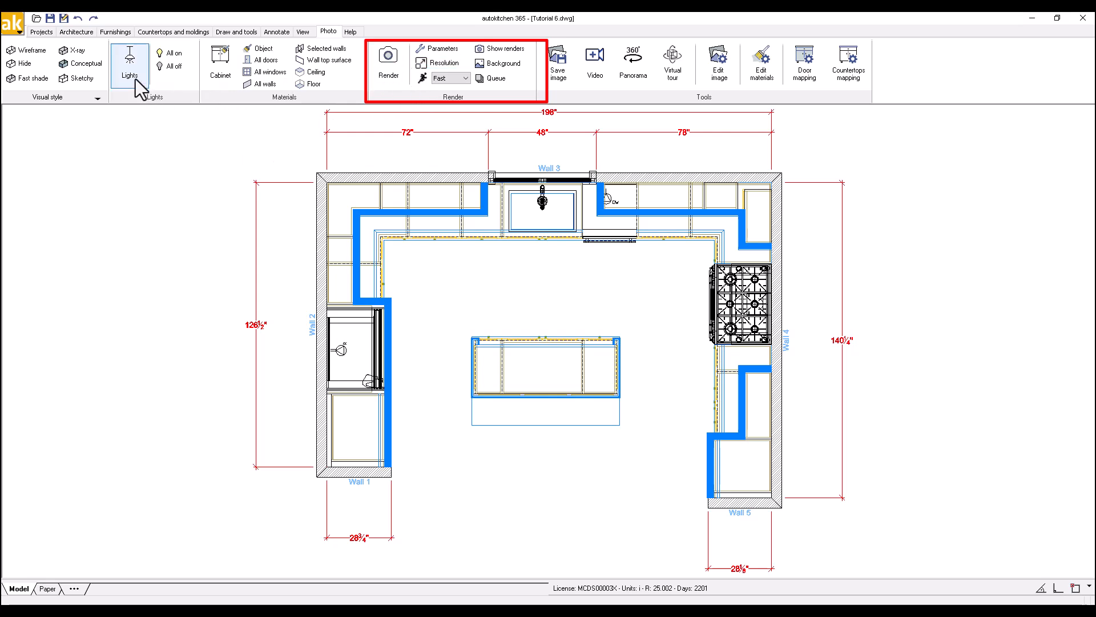
Open the project's light settings and turn on the Sun light.
{"action": "left_click", "coordinate": [130, 63]}
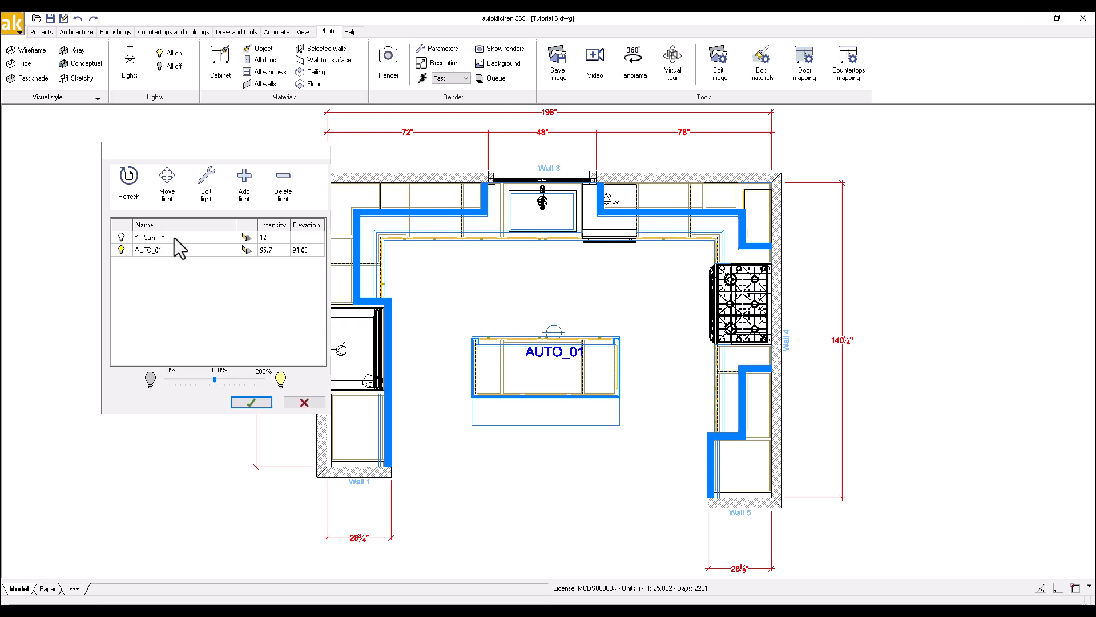
{"action": "left_click", "coordinate": [121, 236]}
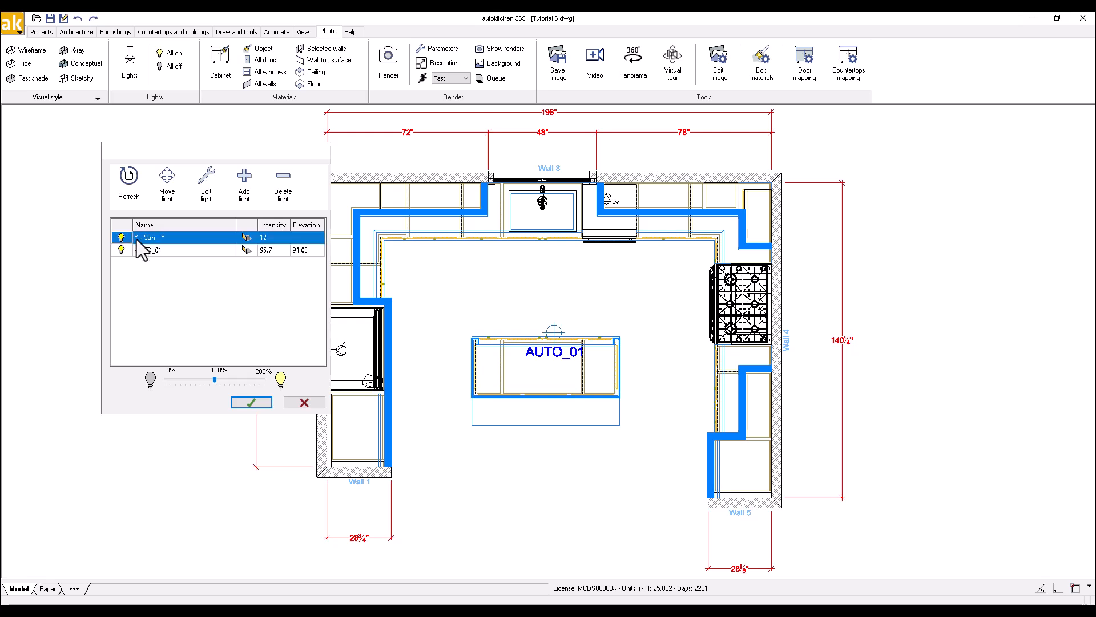
Edit the Sun light's direction so it shines diagonally in through the sink window at an angle of about 138 degrees.
{"action": "left_click", "coordinate": [208, 189]}
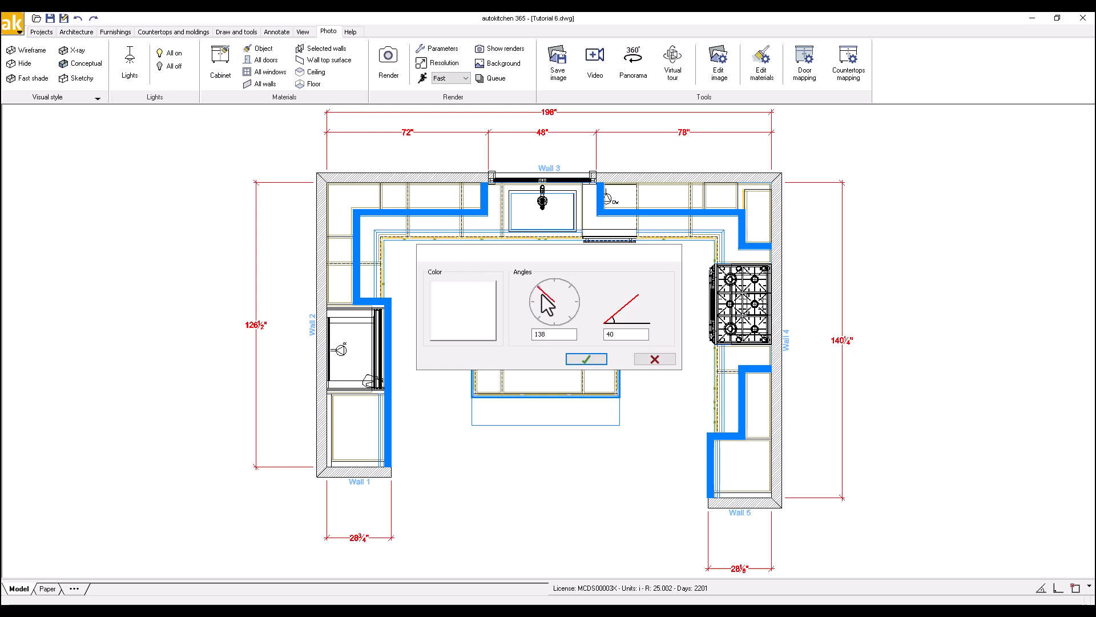
{"action": "mouse_move", "coordinate": [542, 292]}
{"action": "left_mouse_down"}
{"action": "mouse_move", "coordinate": [553, 284]}
{"action": "mouse_move", "coordinate": [560, 317]}
{"action": "mouse_move", "coordinate": [571, 280]}
{"action": "mouse_move", "coordinate": [534, 285]}
{"action": "left_mouse_up"}
{"action": "left_click", "coordinate": [578, 358]}
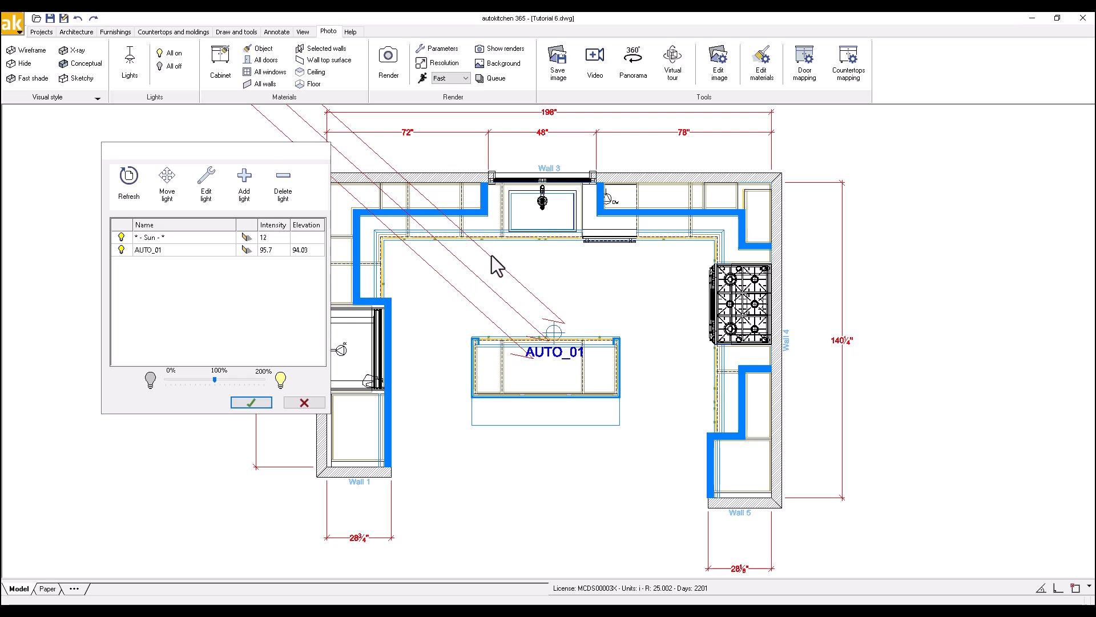
{"action": "left_click", "coordinate": [273, 236]}
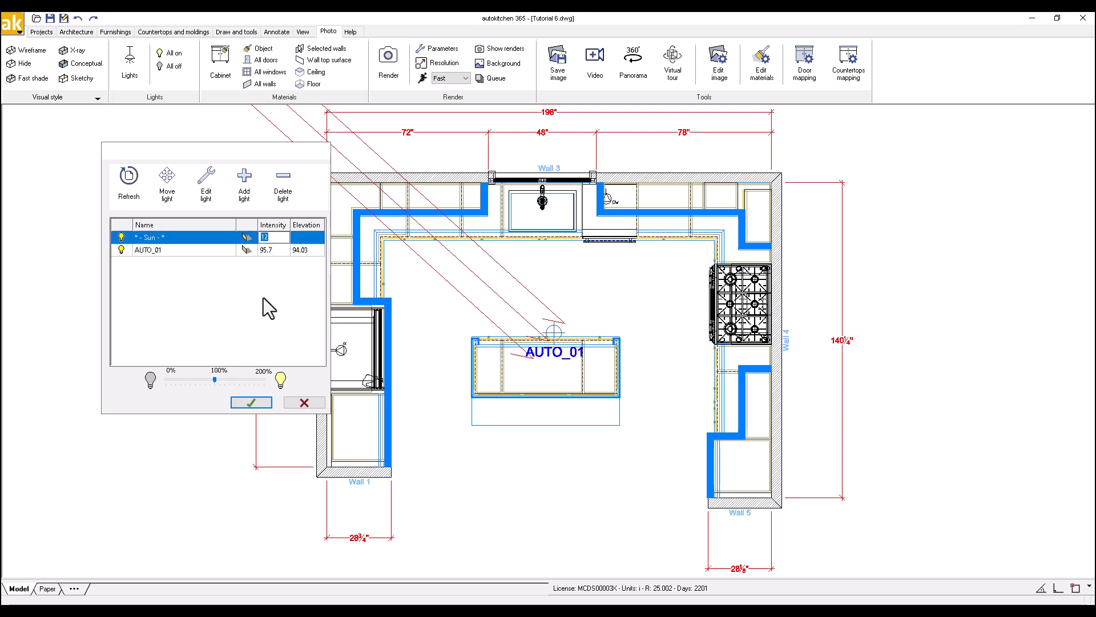
Set the intensity of the AUTO_01 light to 40.
{"action": "left_click", "coordinate": [175, 250]}
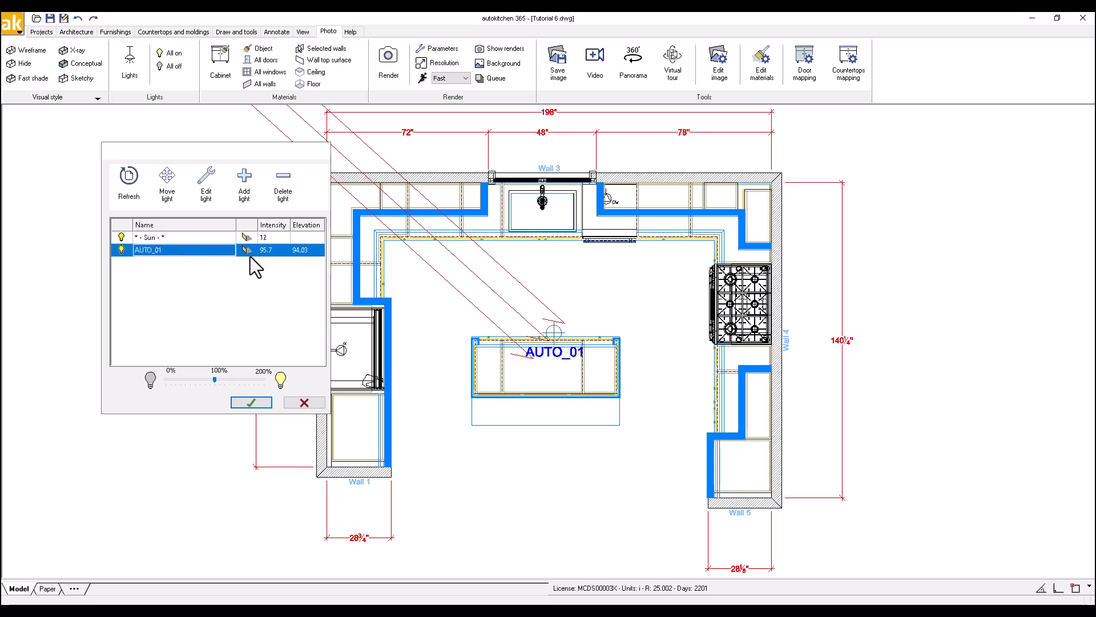
{"action": "left_click", "coordinate": [265, 249]}
{"action": "left_click", "coordinate": [265, 249]}
{"action": "left_click", "coordinate": [204, 254]}
Move the AUTO_01 light off the kitchen island to the open floor just beyond its overhang, and save the project.
{"action": "left_click", "coordinate": [167, 178]}
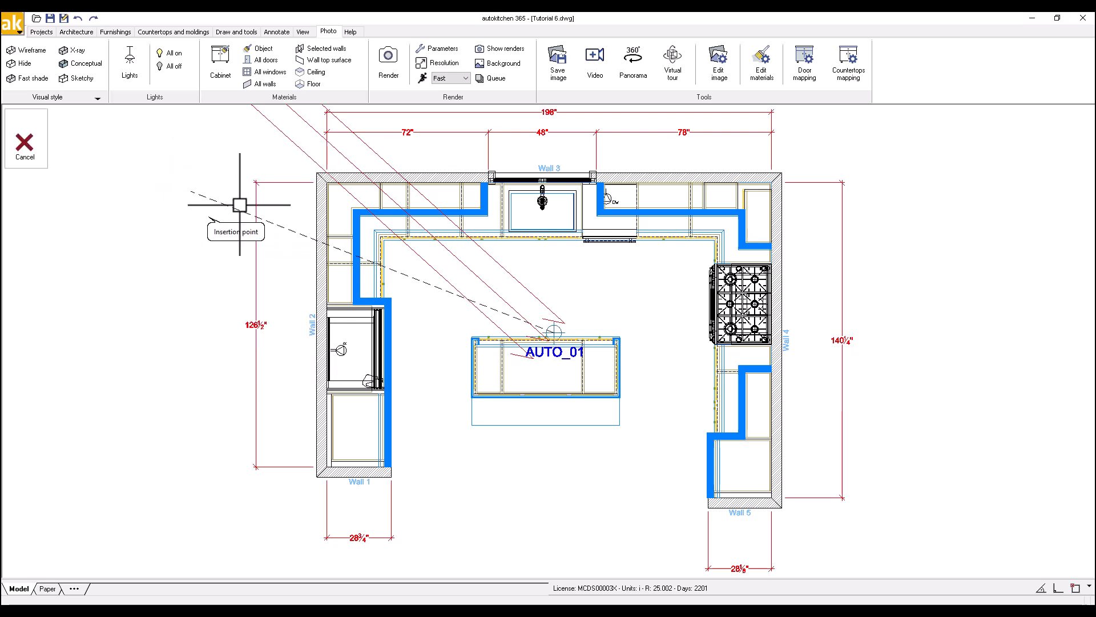
{"action": "left_click", "coordinate": [558, 446]}
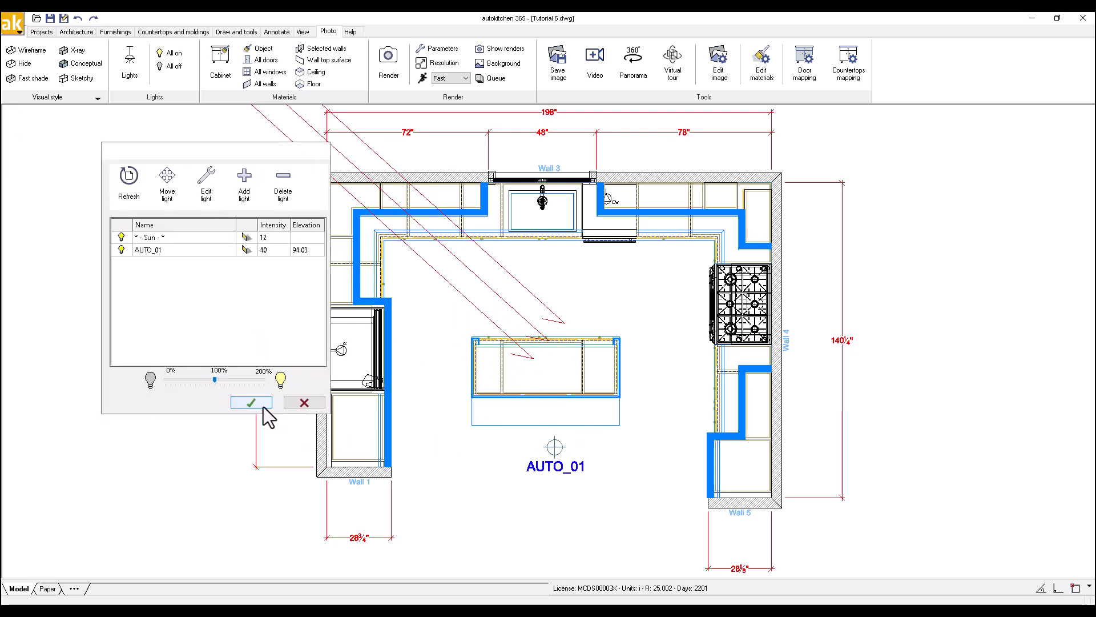
{"action": "left_click", "coordinate": [264, 403]}
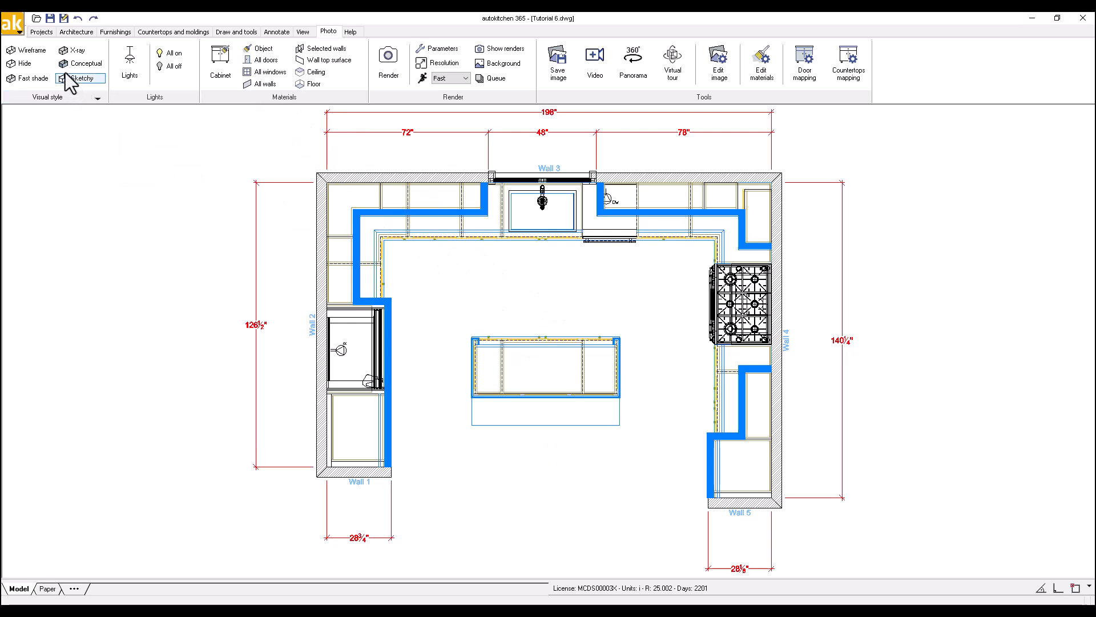
{"action": "left_click", "coordinate": [51, 18]}
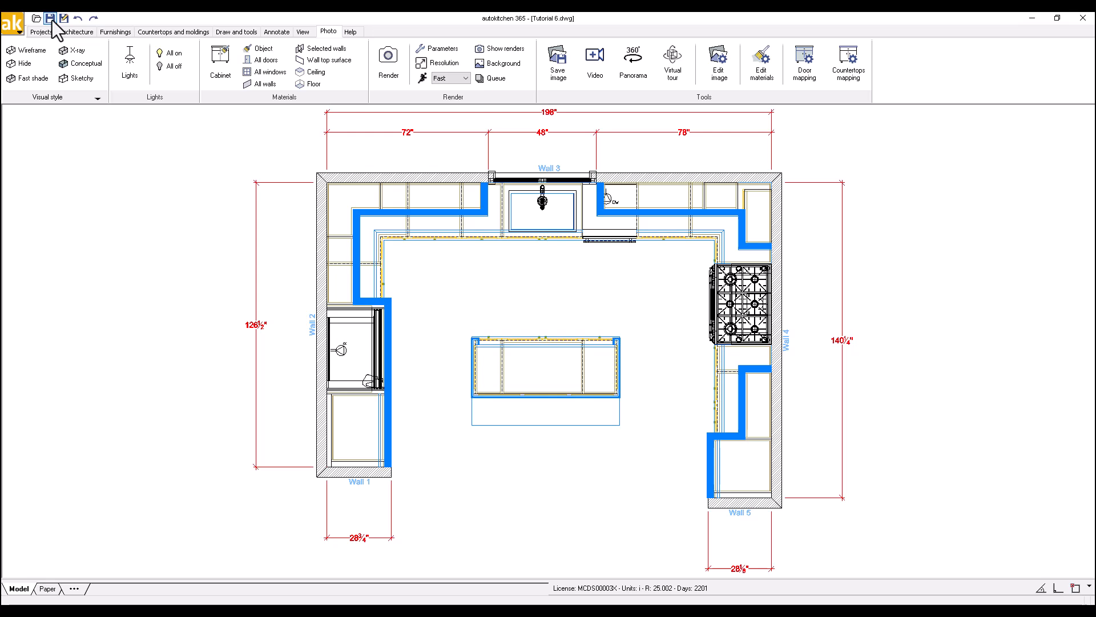
Set the render parameters' hardware acceleration to Nvidia Optix GPU.
{"action": "left_click", "coordinate": [458, 48]}
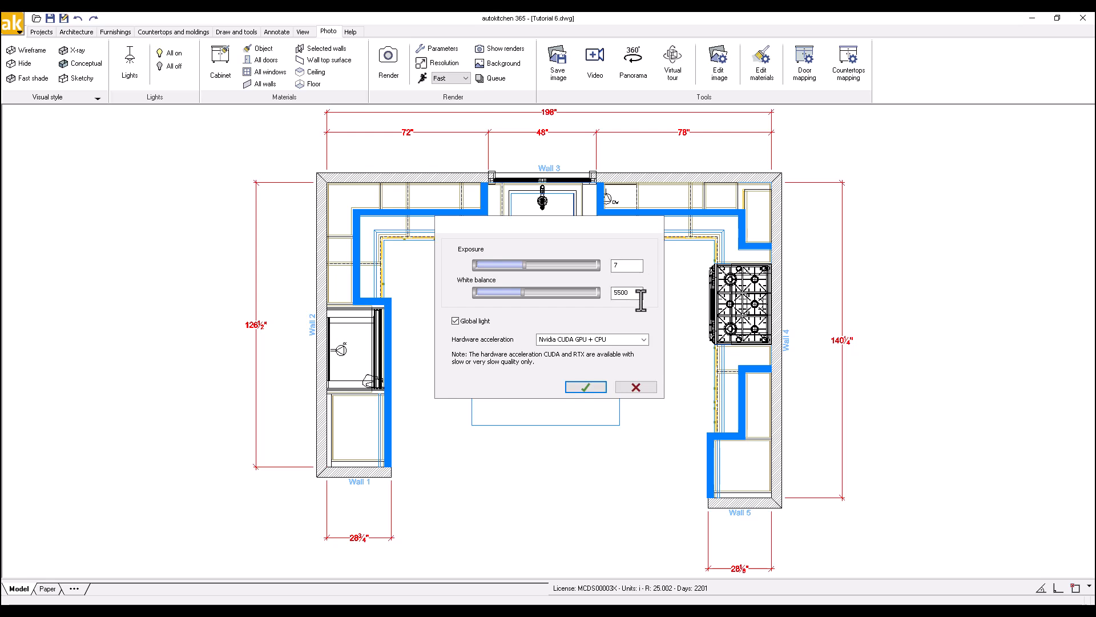
{"action": "left_click", "coordinate": [643, 340]}
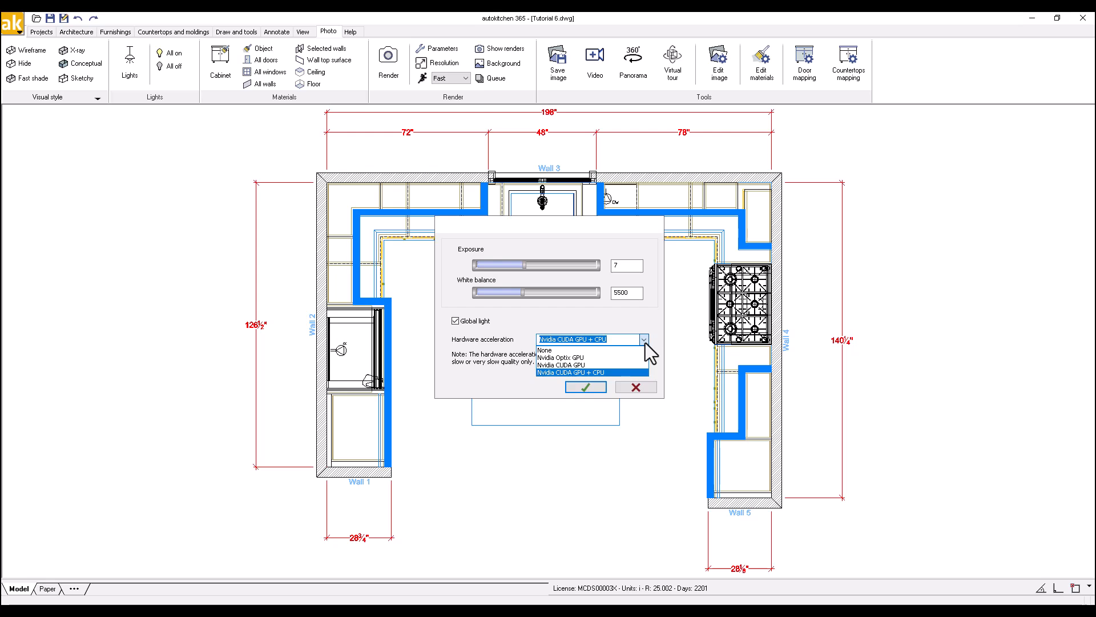
{"action": "left_click", "coordinate": [580, 358]}
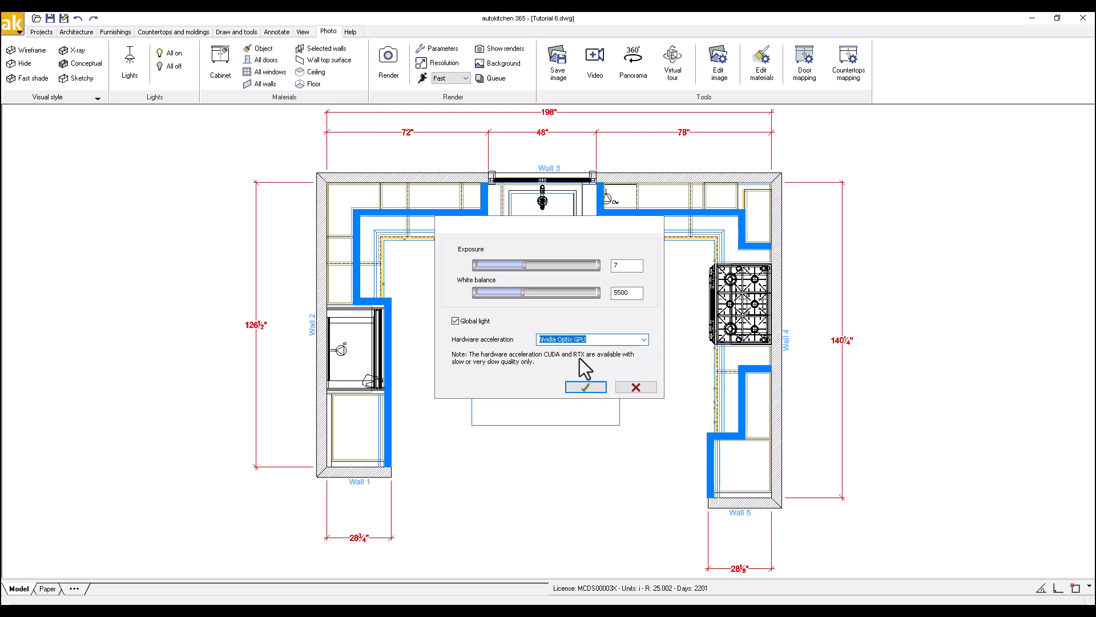
{"action": "left_click", "coordinate": [588, 388]}
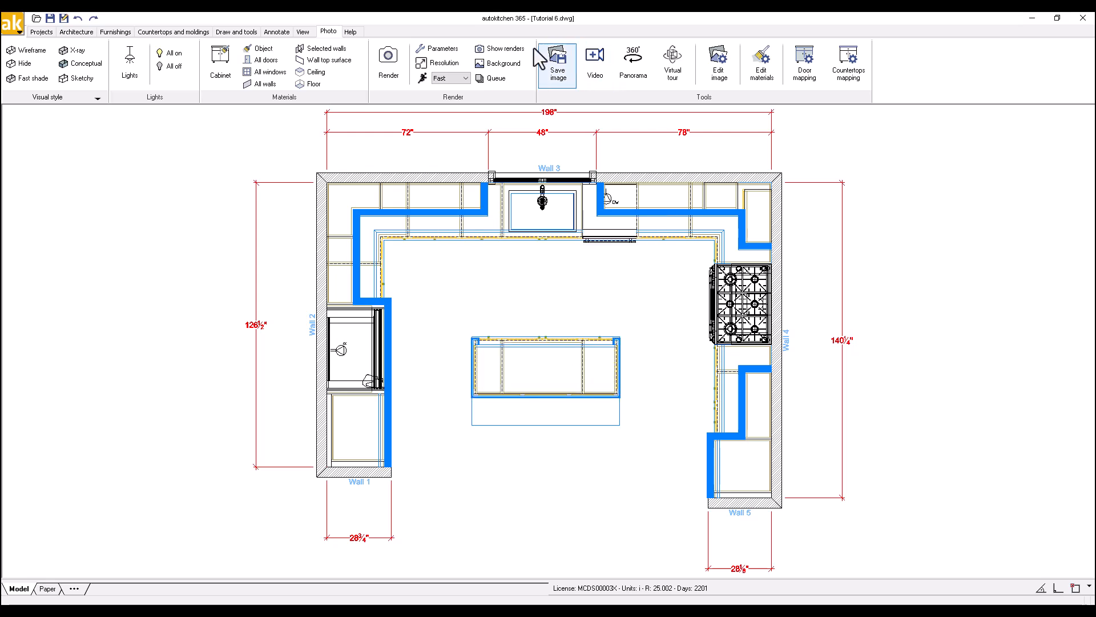
Look through the available render resolutions without changing them, and keep the render quality at Fast.
{"action": "left_click", "coordinate": [444, 64]}
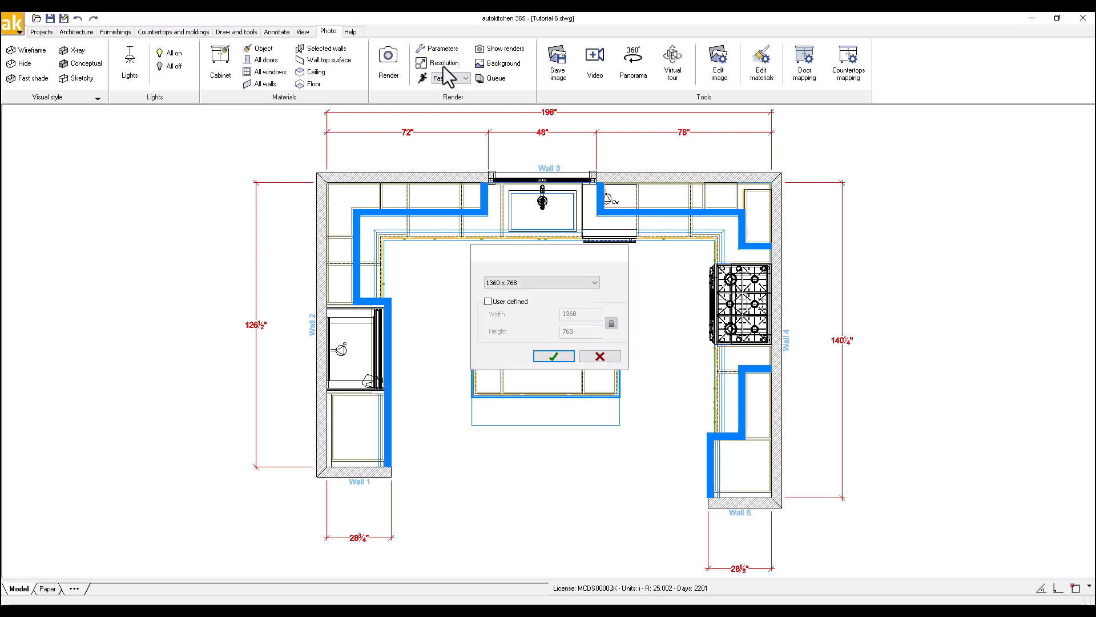
{"action": "left_click", "coordinate": [536, 282]}
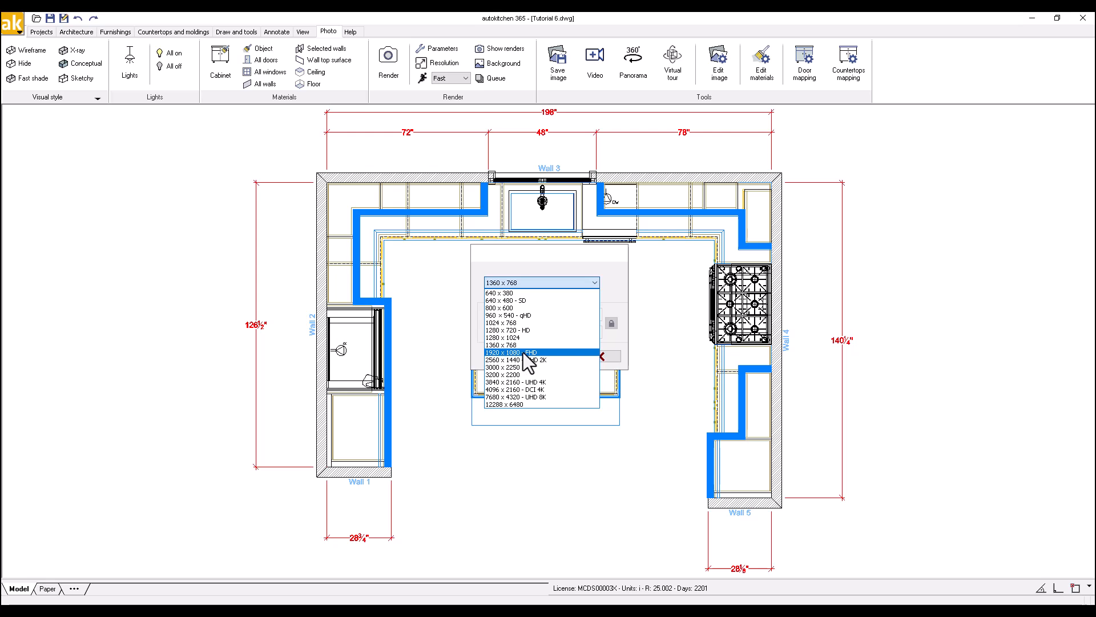
{"action": "left_click", "coordinate": [535, 257]}
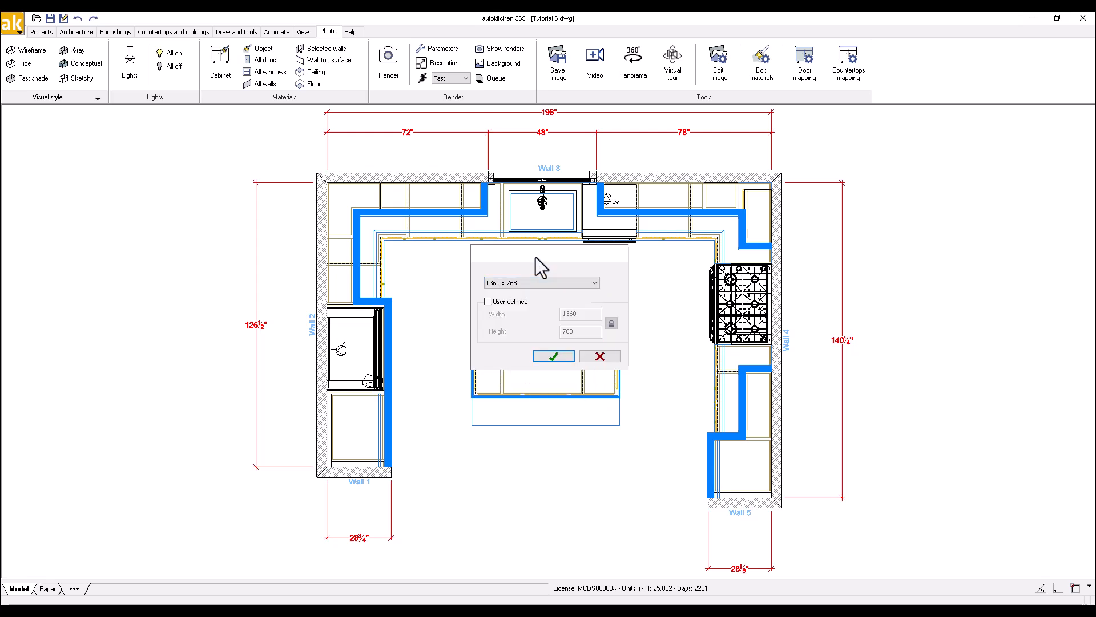
{"action": "left_click", "coordinate": [594, 355]}
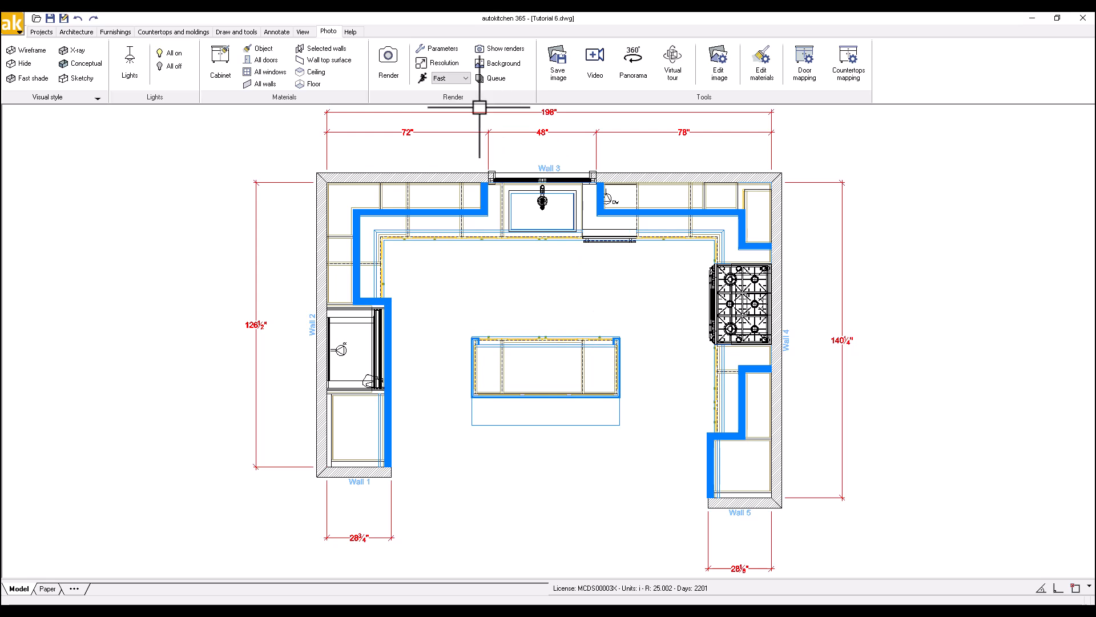
{"action": "left_click", "coordinate": [466, 78]}
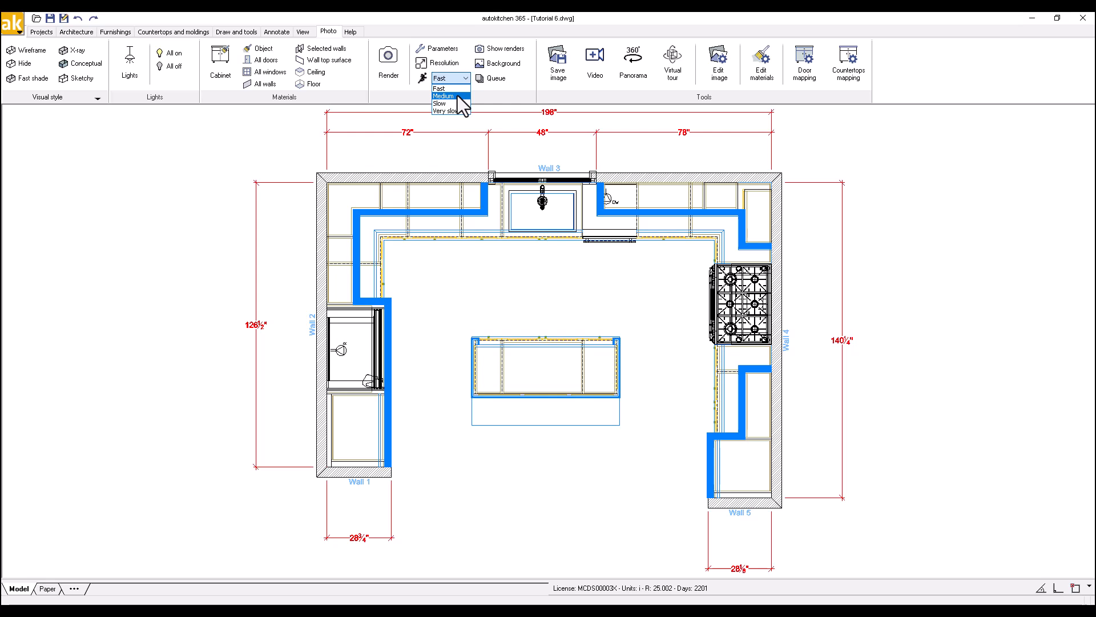
{"action": "left_click", "coordinate": [451, 89]}
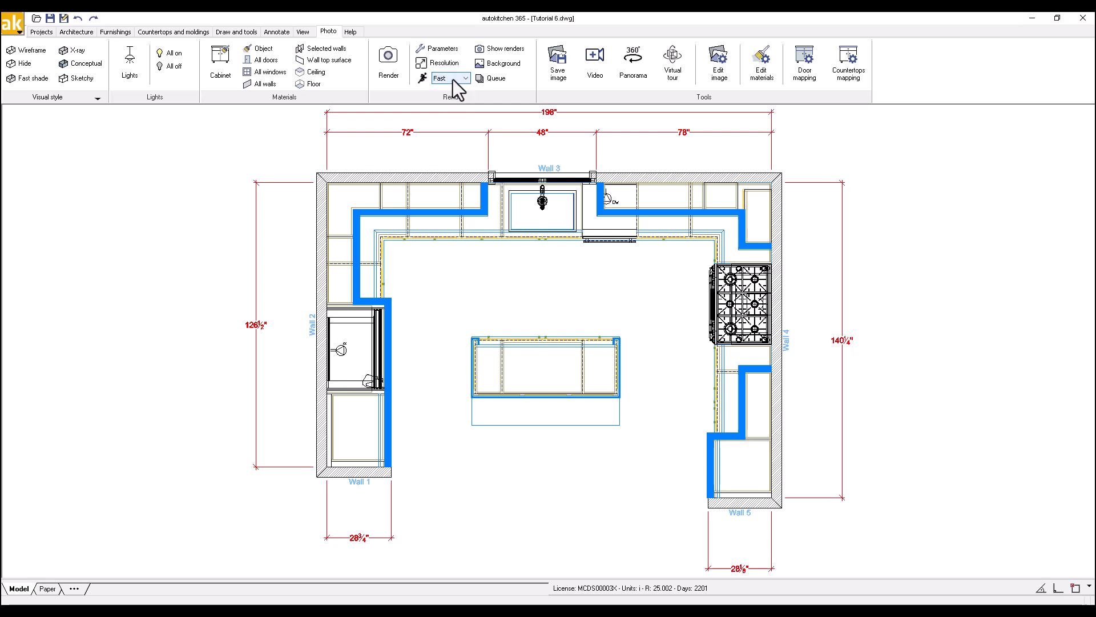
Review the render background image settings and the queue of views to render without changing anything.
{"action": "left_click", "coordinate": [497, 63]}
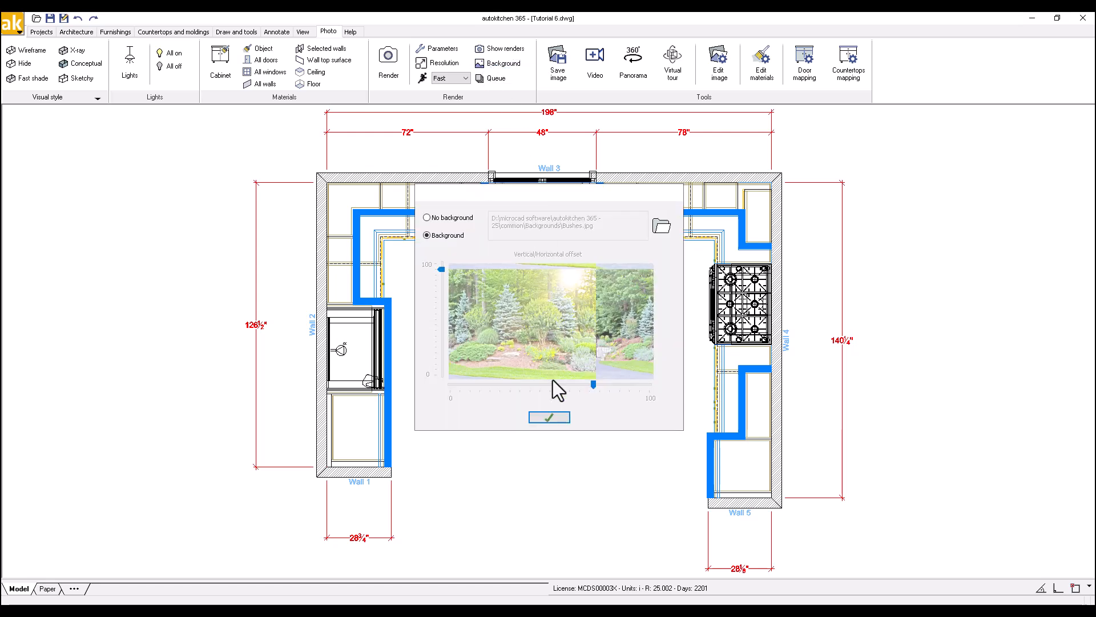
{"action": "left_click", "coordinate": [549, 418]}
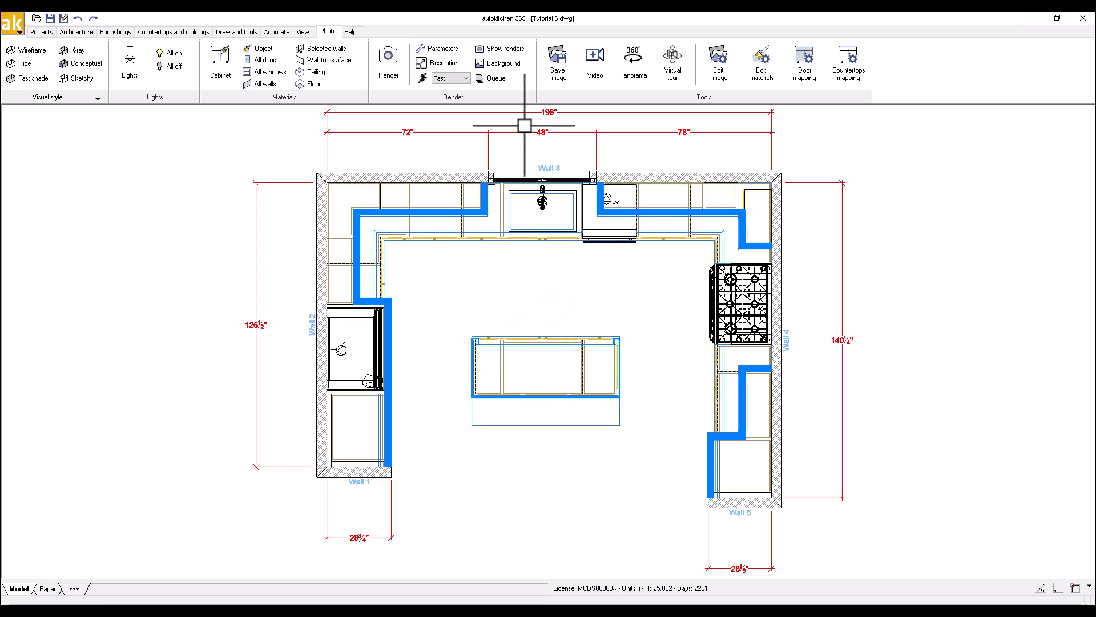
{"action": "left_click", "coordinate": [496, 79]}
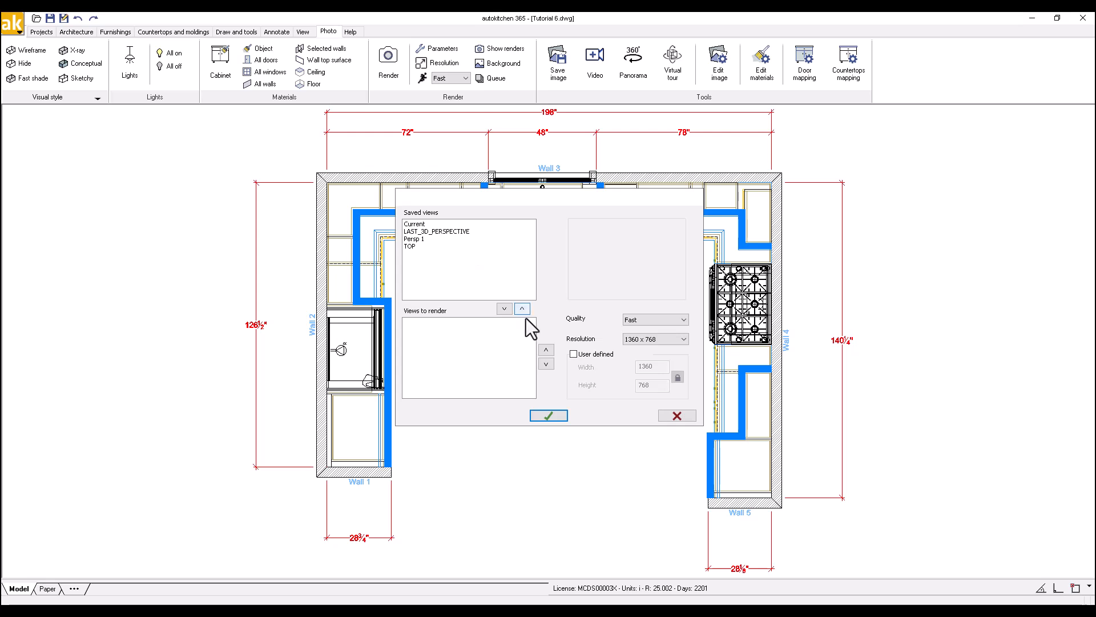
{"action": "left_click", "coordinate": [676, 417]}
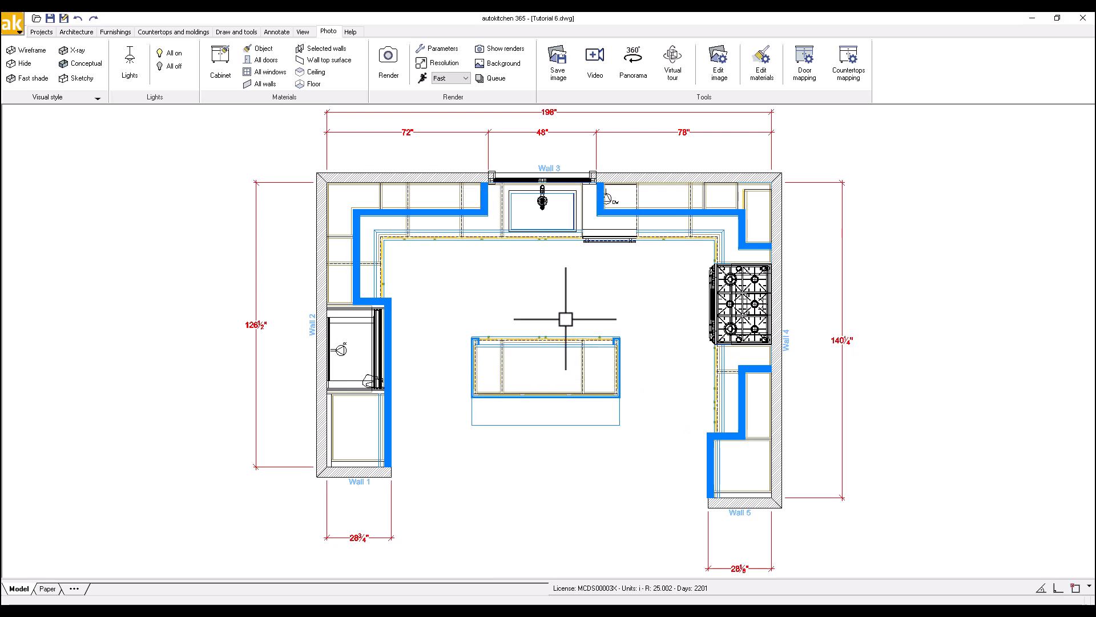
Load the saved Persp 1 view and show only the 3D elements.
{"action": "right_click", "coordinate": [528, 270]}
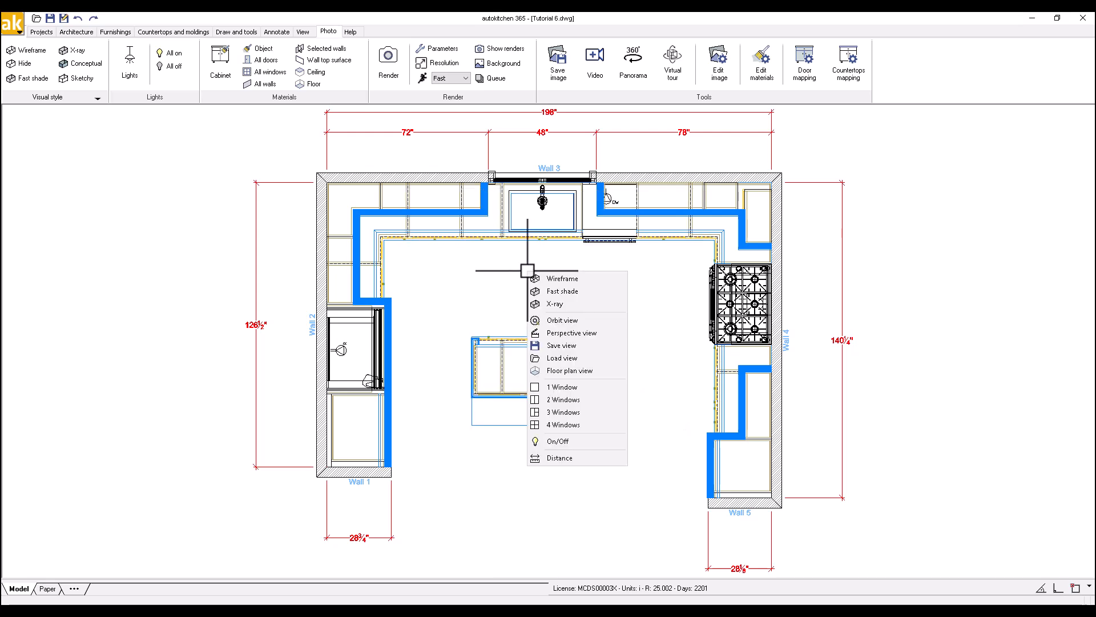
{"action": "left_click", "coordinate": [563, 357]}
{"action": "left_click", "coordinate": [441, 261]}
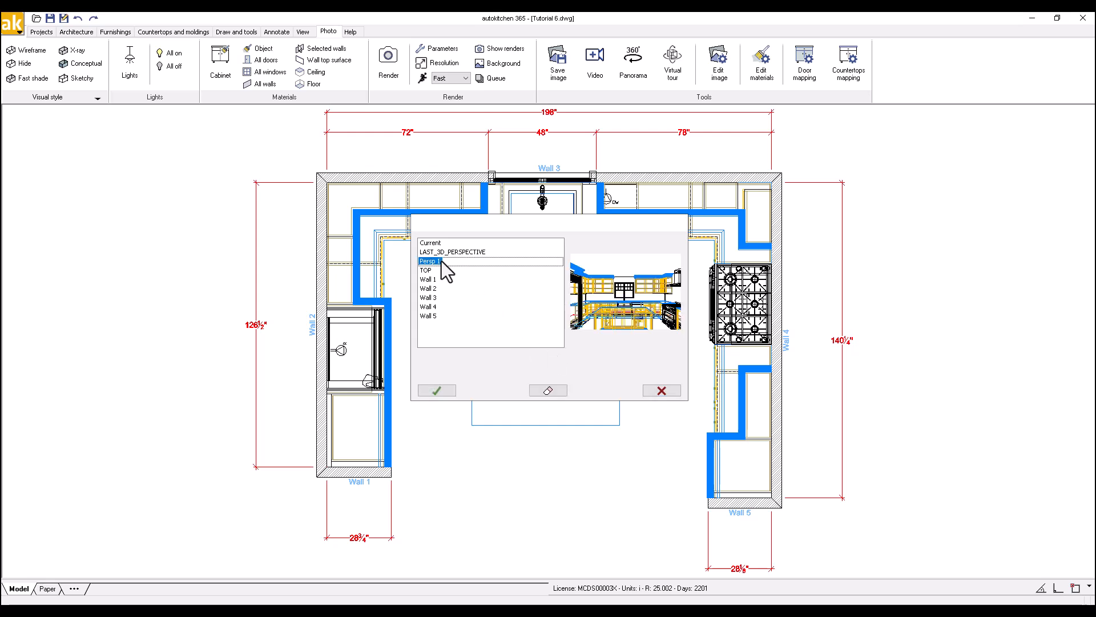
{"action": "left_click", "coordinate": [438, 391]}
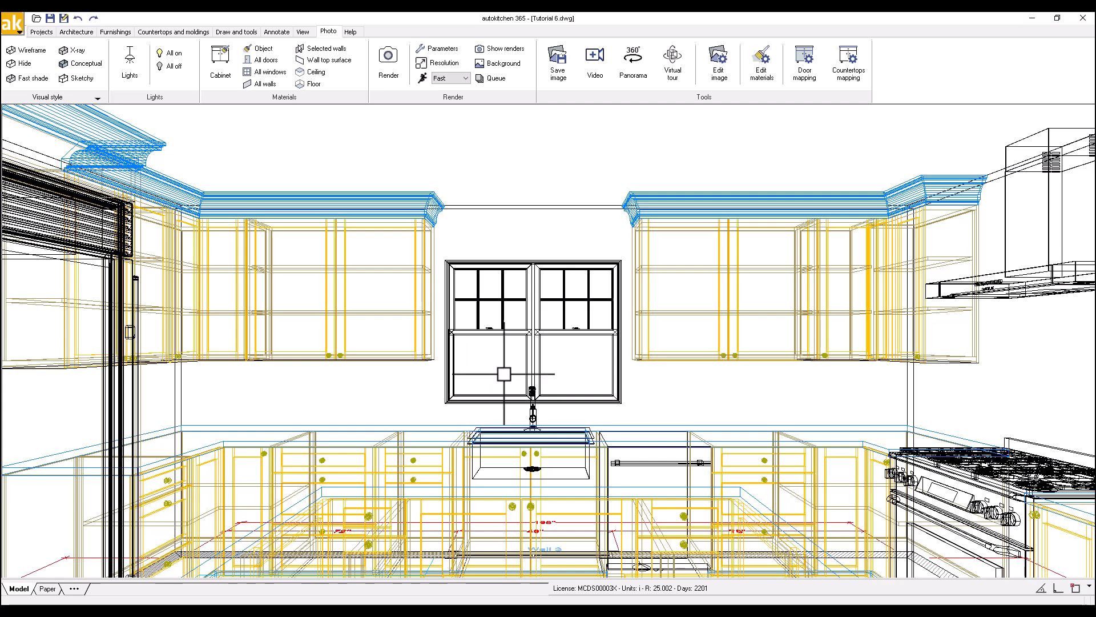
{"action": "left_click", "coordinate": [302, 32]}
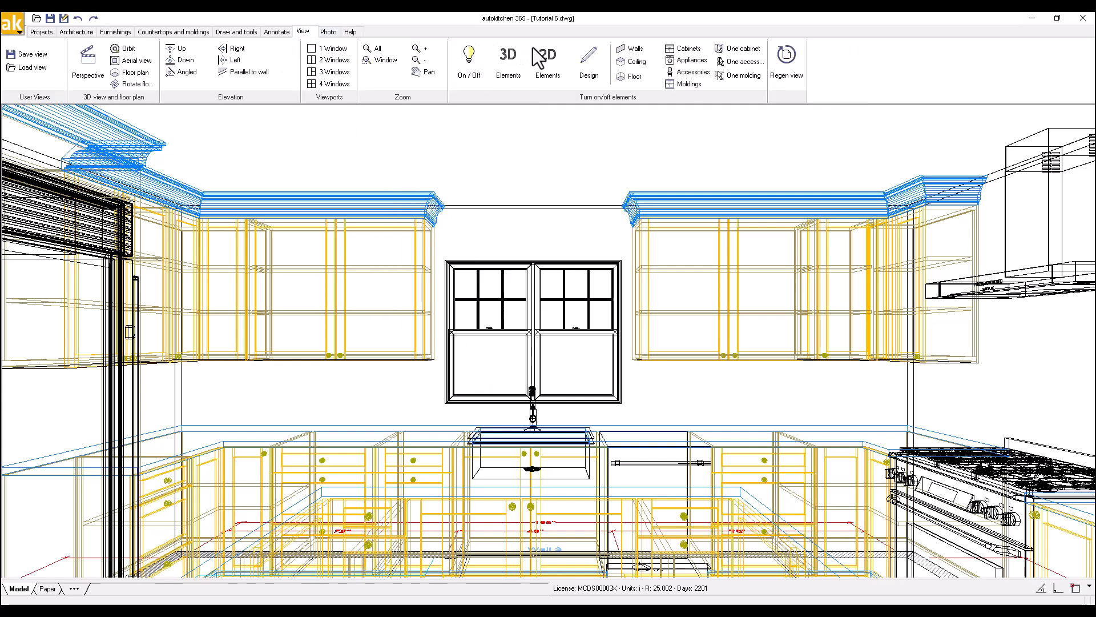
{"action": "left_click", "coordinate": [508, 57]}
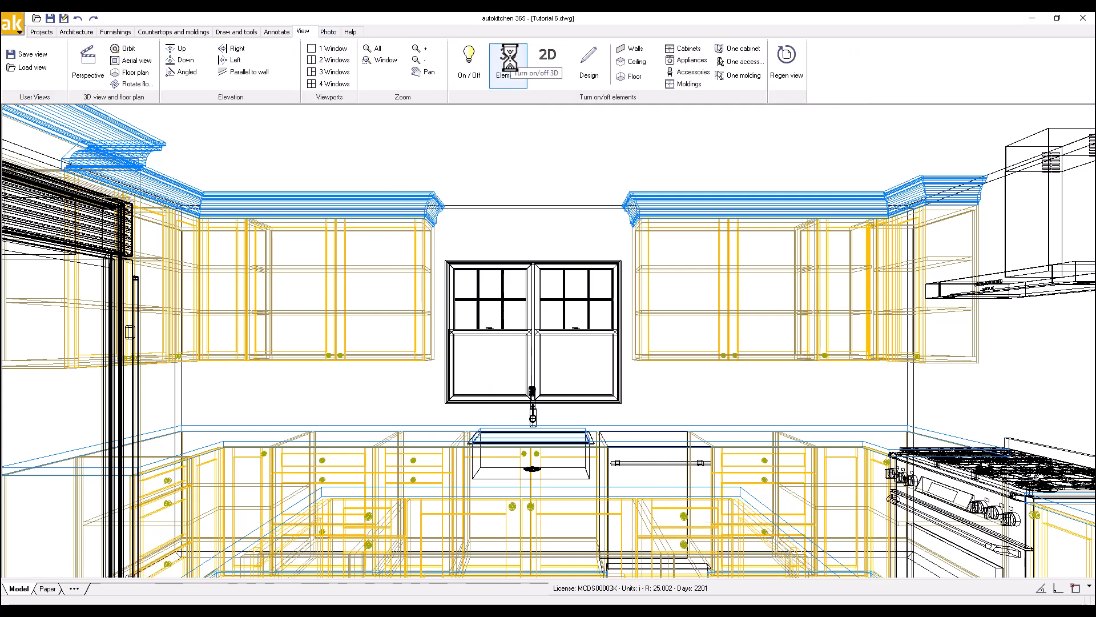
Render the perspective view at Fast quality and close the render window after checking the image.
{"action": "left_click", "coordinate": [334, 32]}
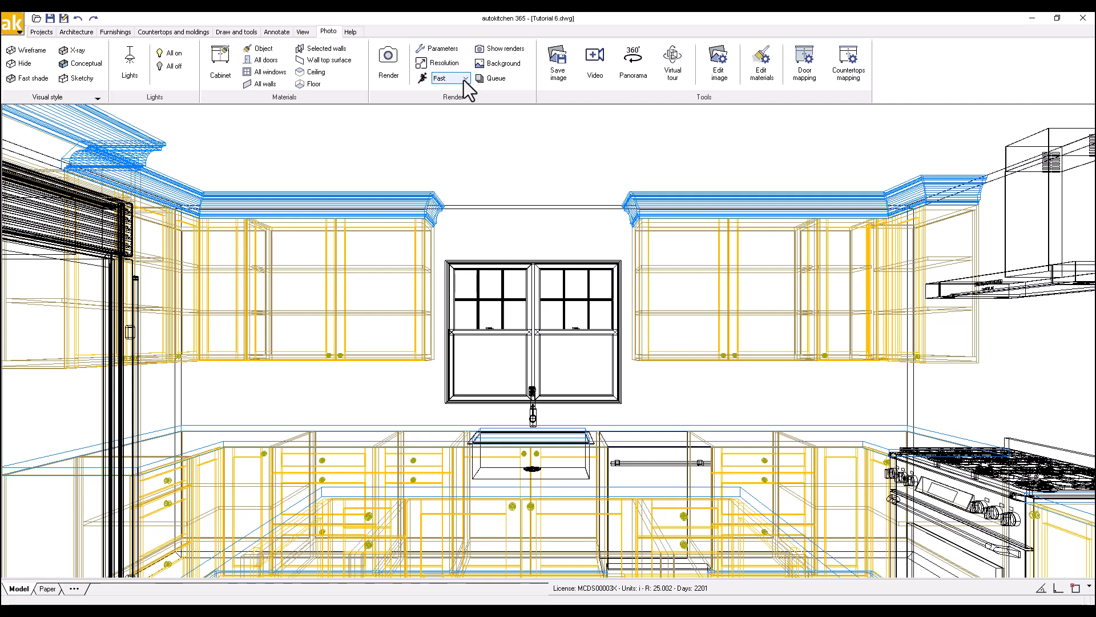
{"action": "left_click", "coordinate": [392, 66]}
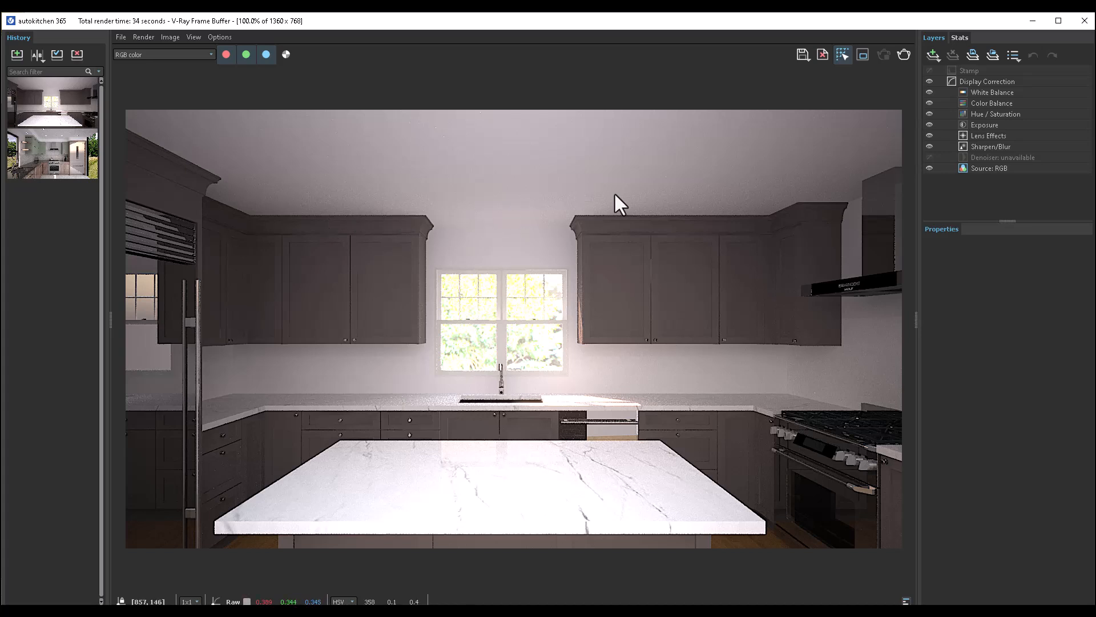
{"action": "left_click", "coordinate": [1083, 21]}
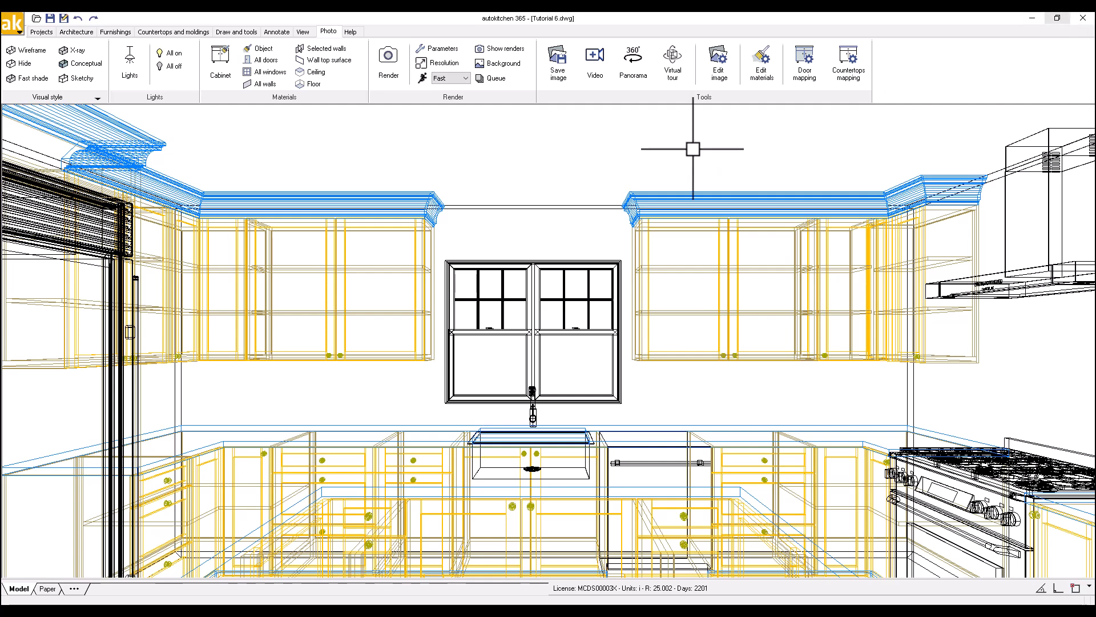
In the floor plan view, move the refrigerator 2 inches straight out from the wall behind it with orthogonal mode on, and save the drawing.
{"action": "right_click", "coordinate": [497, 182]}
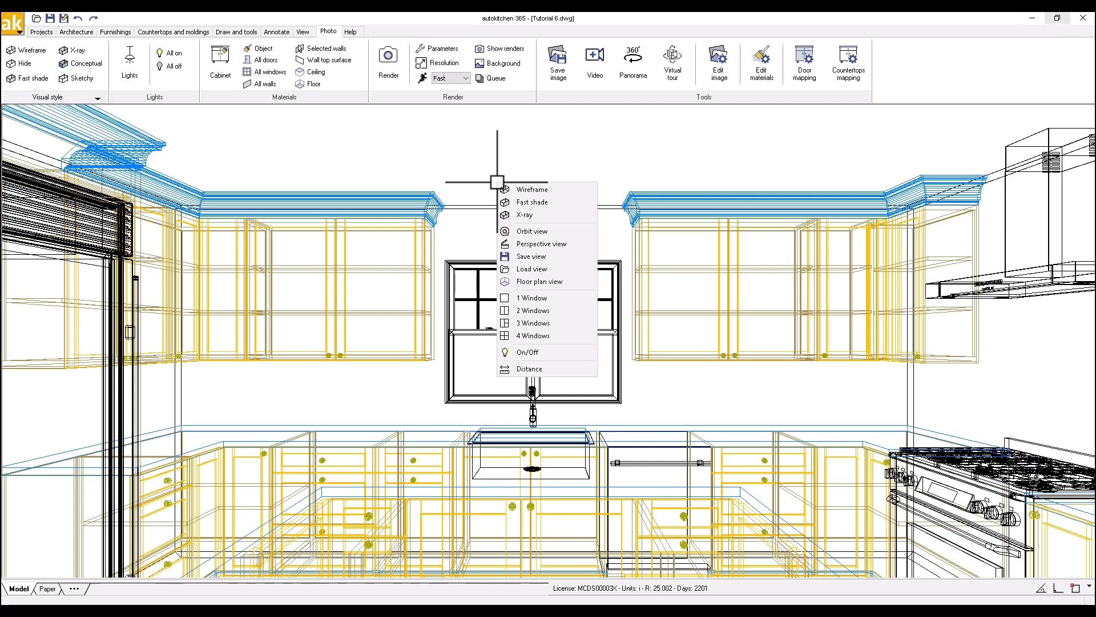
{"action": "left_click", "coordinate": [567, 283]}
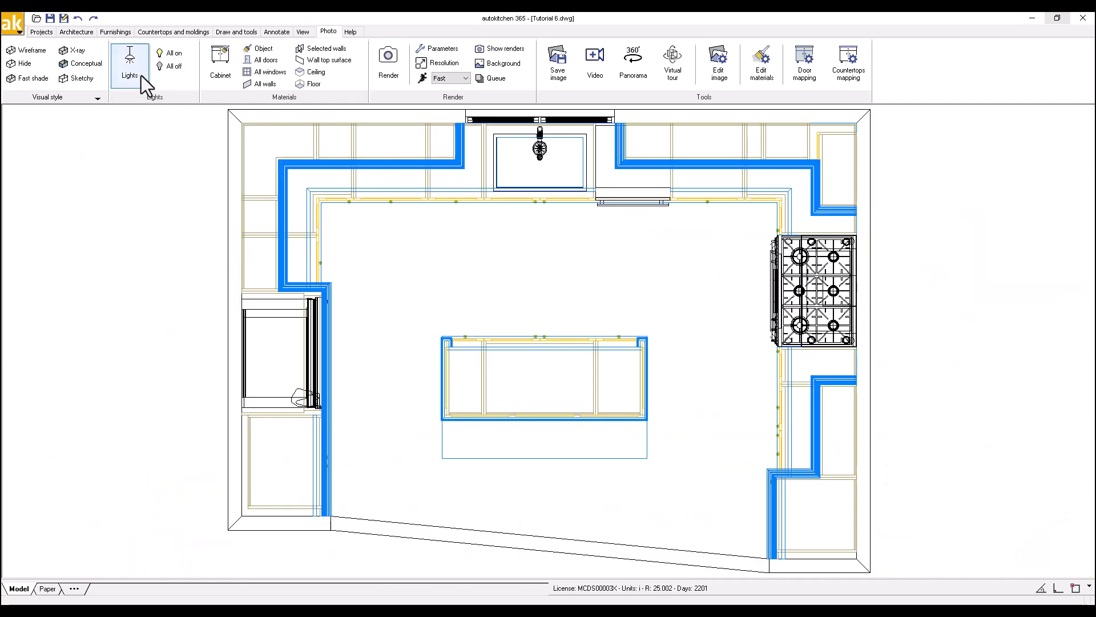
{"action": "left_click", "coordinate": [117, 32]}
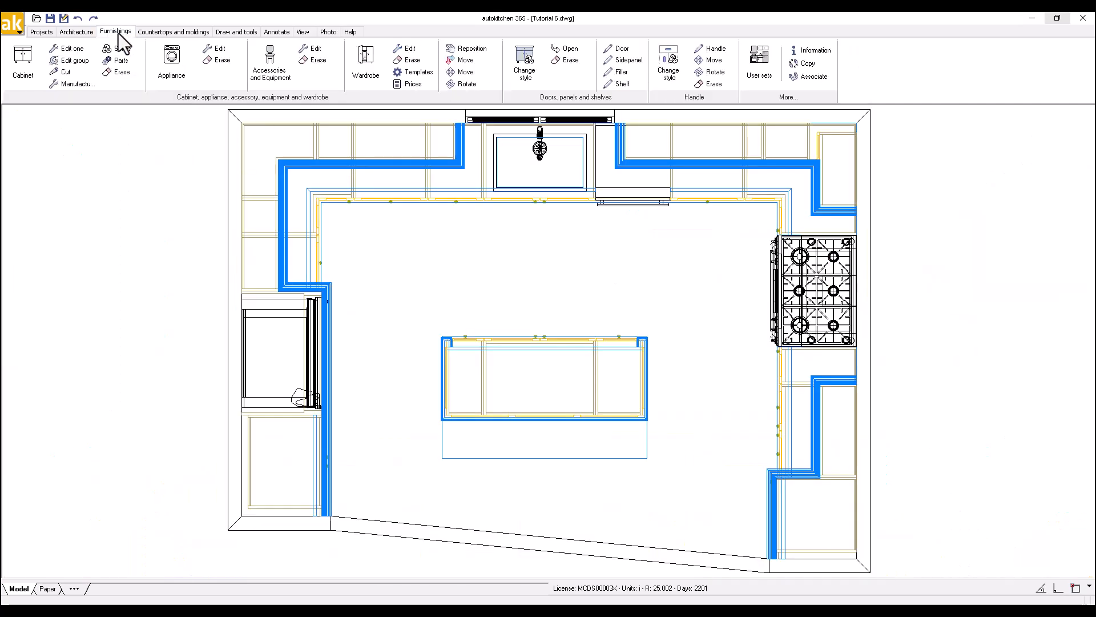
{"action": "left_click", "coordinate": [474, 72]}
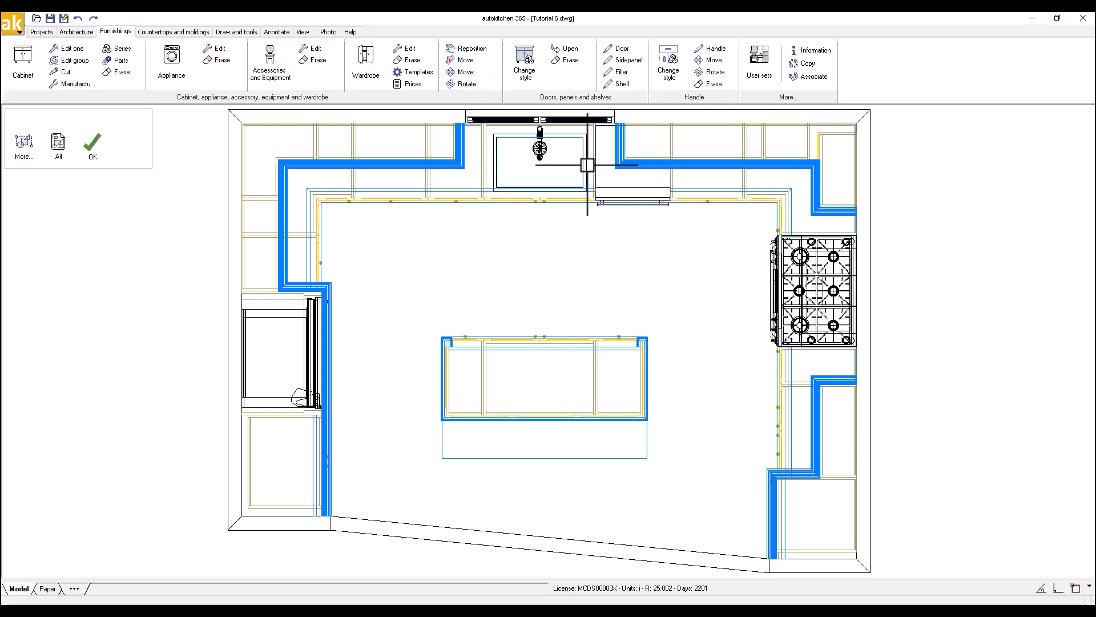
{"action": "left_click", "coordinate": [1057, 589]}
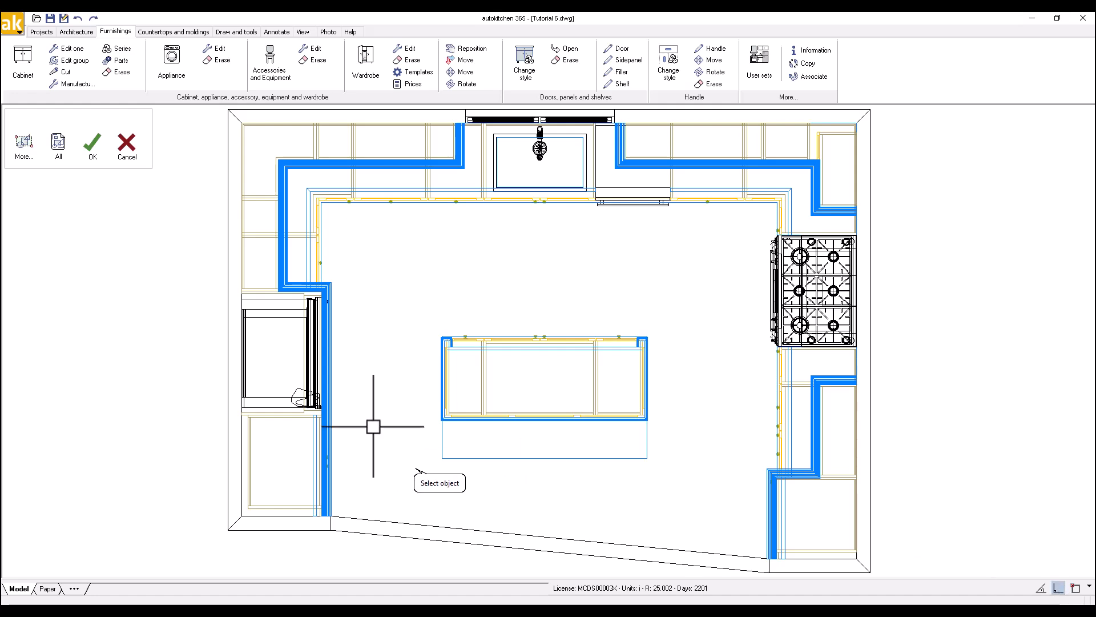
{"action": "left_click", "coordinate": [293, 325]}
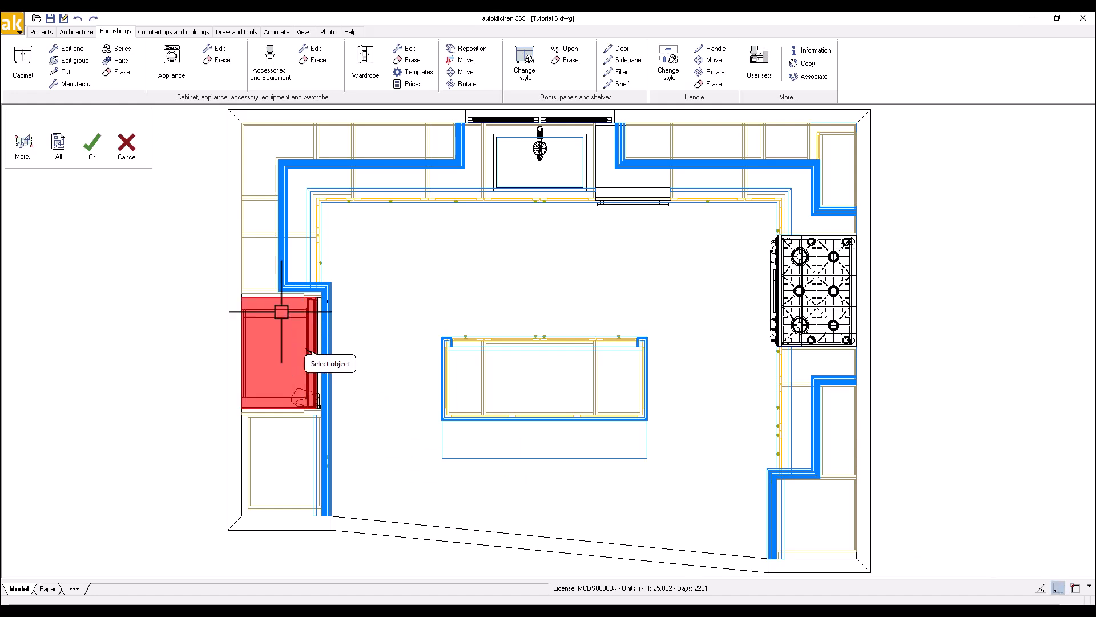
{"action": "left_click", "coordinate": [92, 143]}
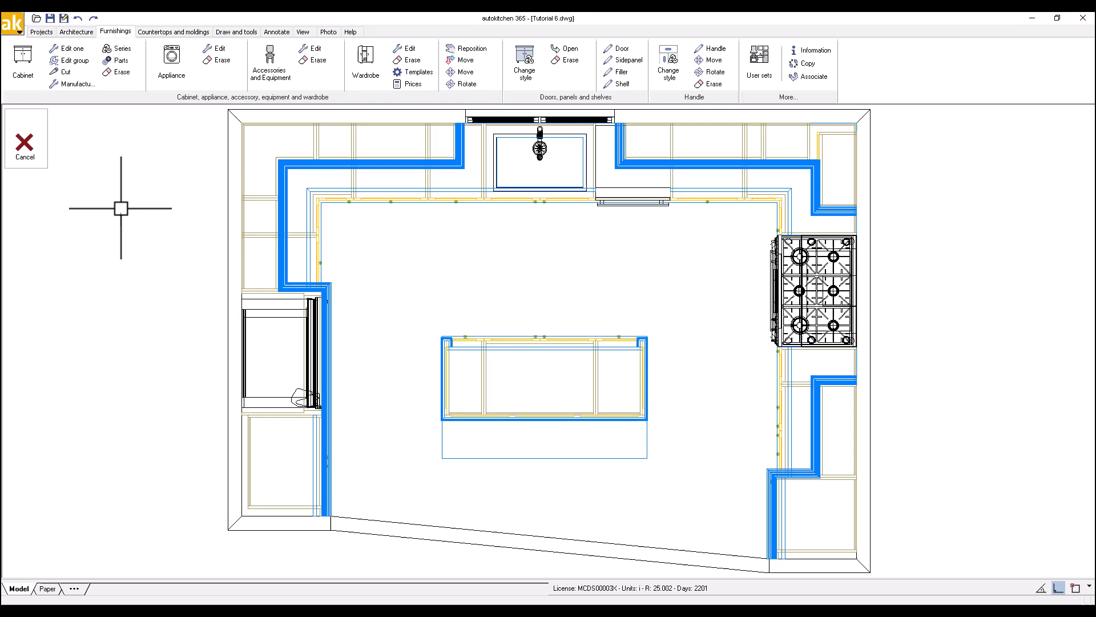
{"action": "left_click", "coordinate": [360, 288]}
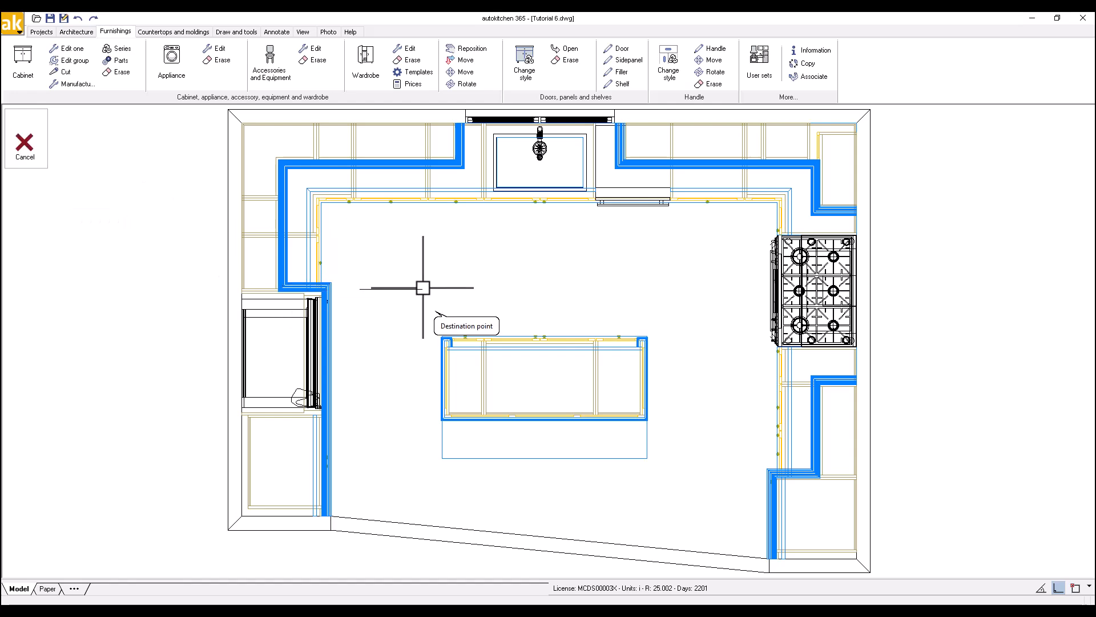
{"action": "type", "text": "2"}
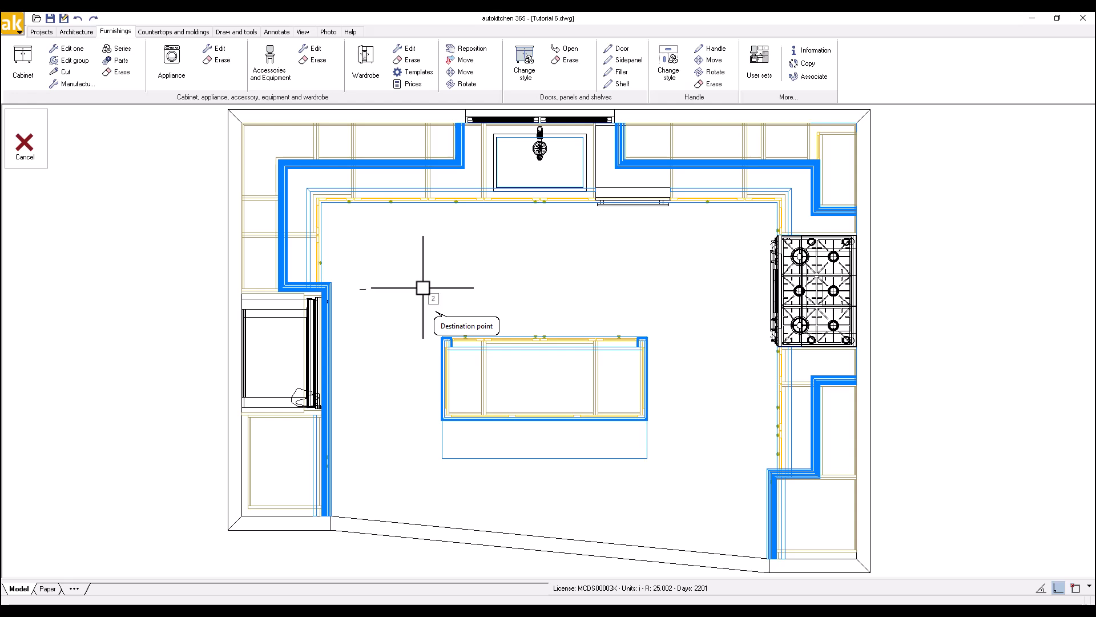
{"action": "key", "text": "Return"}
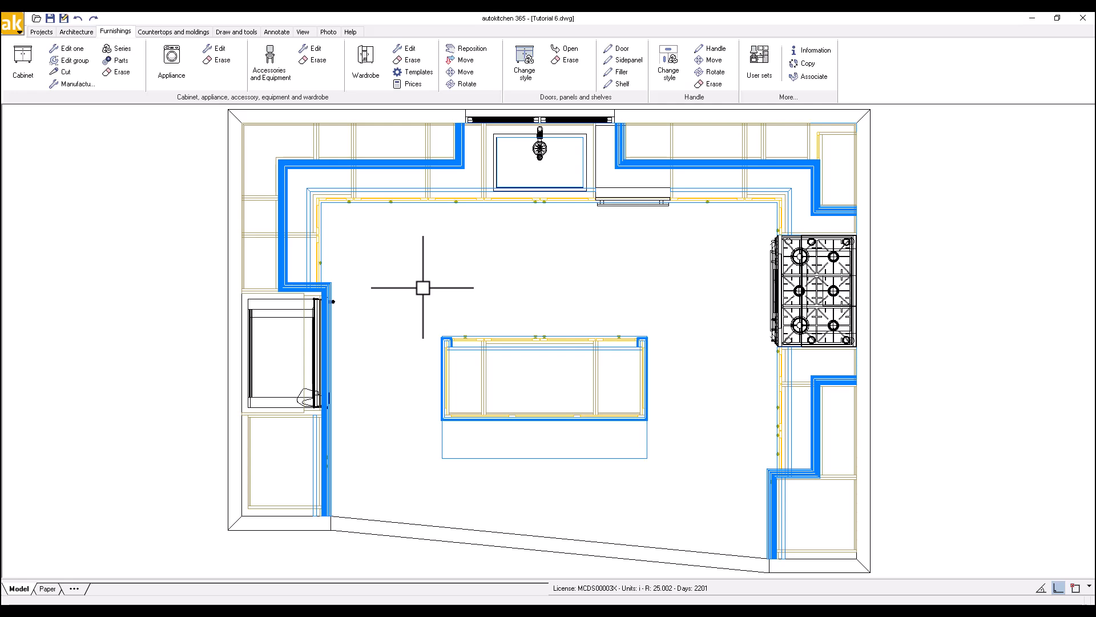
{"action": "left_click", "coordinate": [51, 18]}
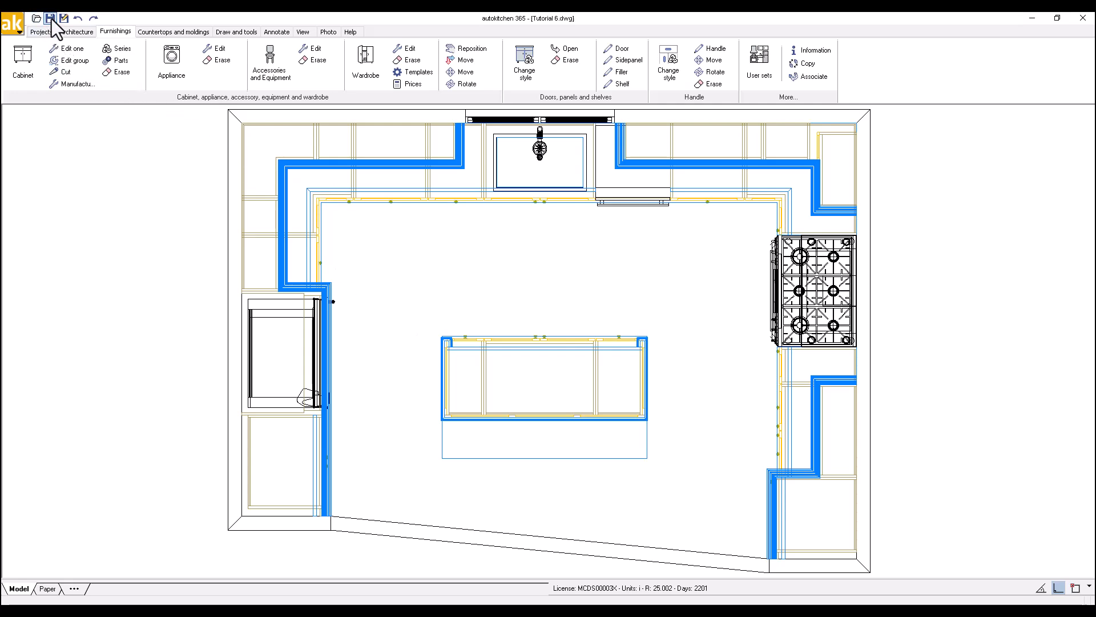